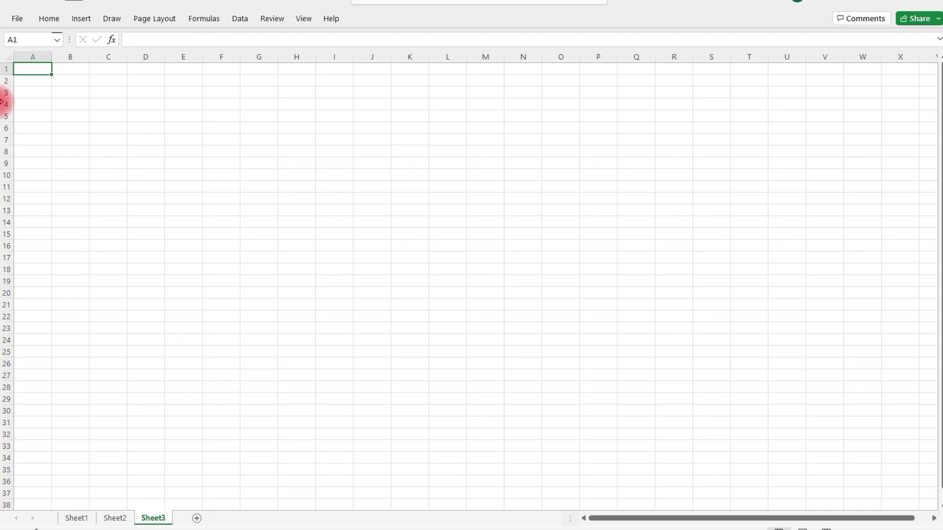
Select the whole sheet, then widen every column and make every row taller.
click(10, 58)
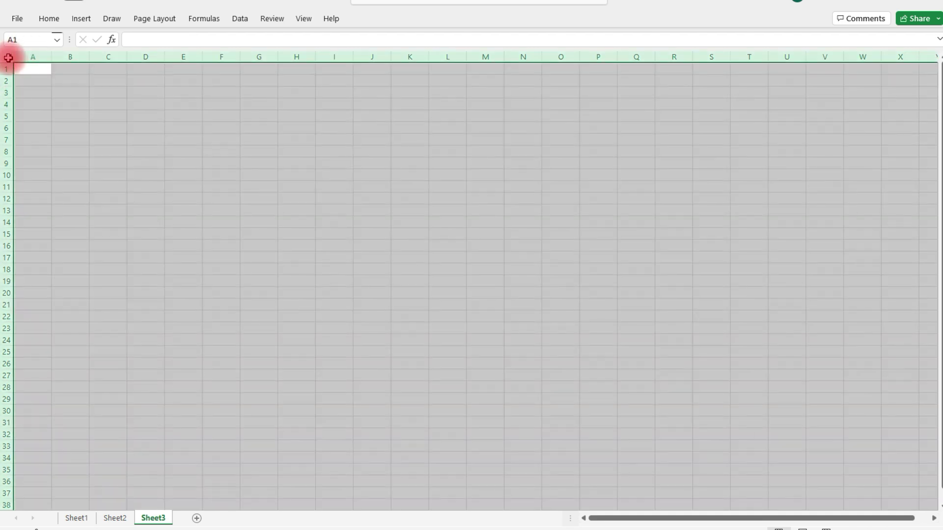
drag(50, 57, 74, 57)
drag(10, 75, 9, 81)
Set the whole sheet's font size to 14 and widen all columns a little more.
click(49, 18)
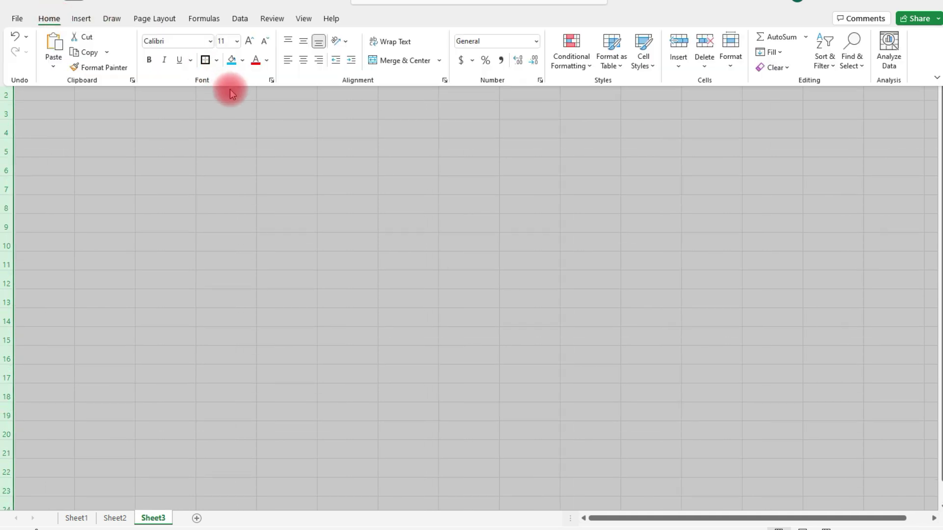
click(236, 45)
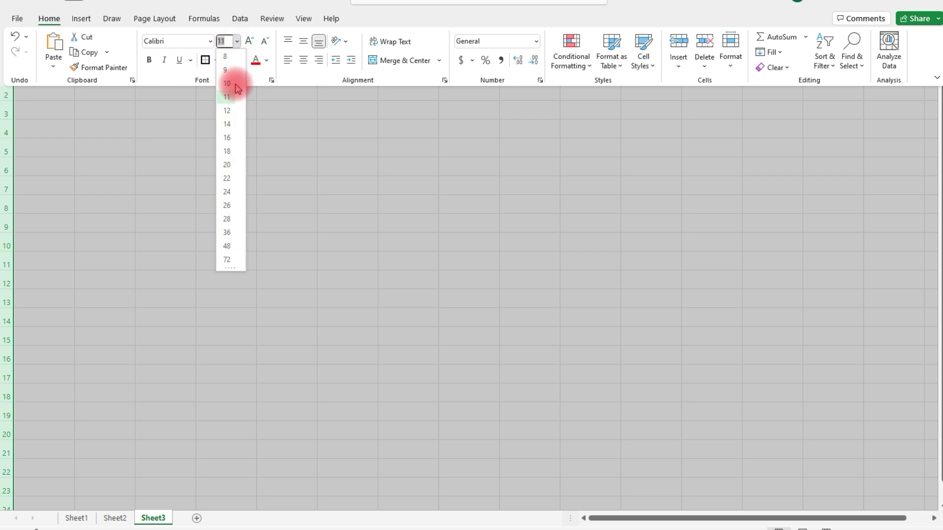
click(229, 129)
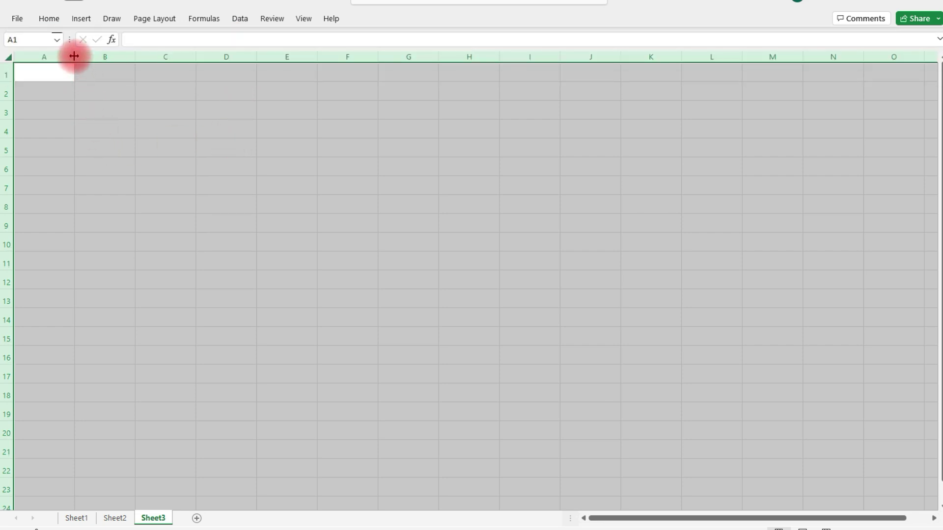
drag(74, 56, 87, 57)
click(57, 76)
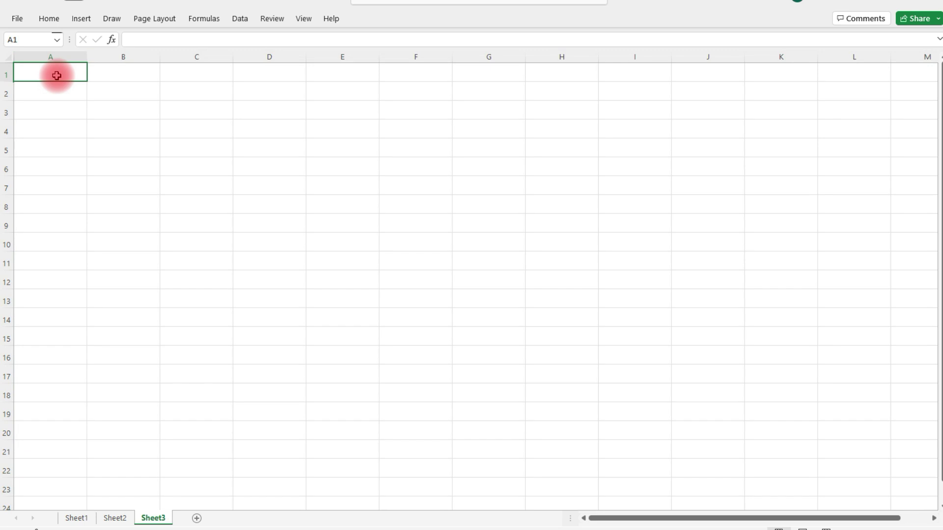
Enter the headers Weekday:, Start Time:, End Time: and Hours Worked: in A1 through D1.
text(Weekday:)
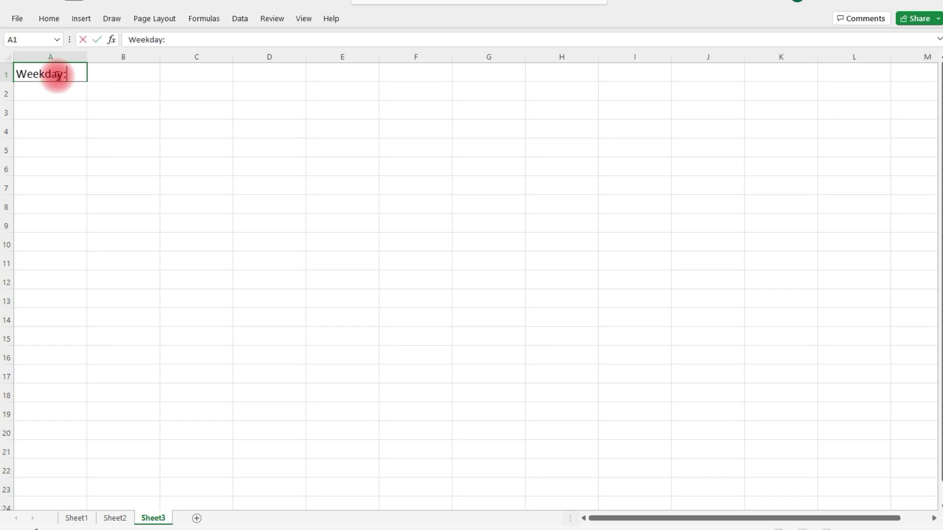
key(Tab)
text(Start Time)
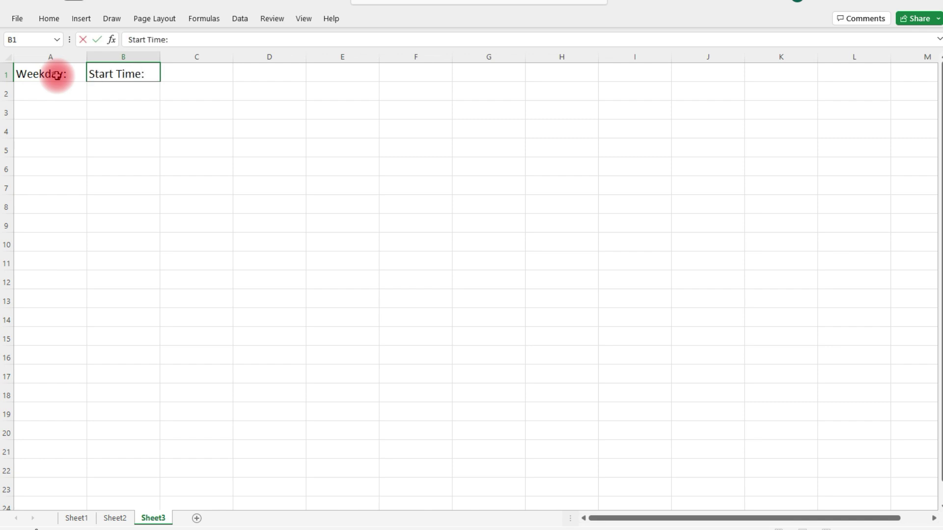
key(Tab)
text(En)
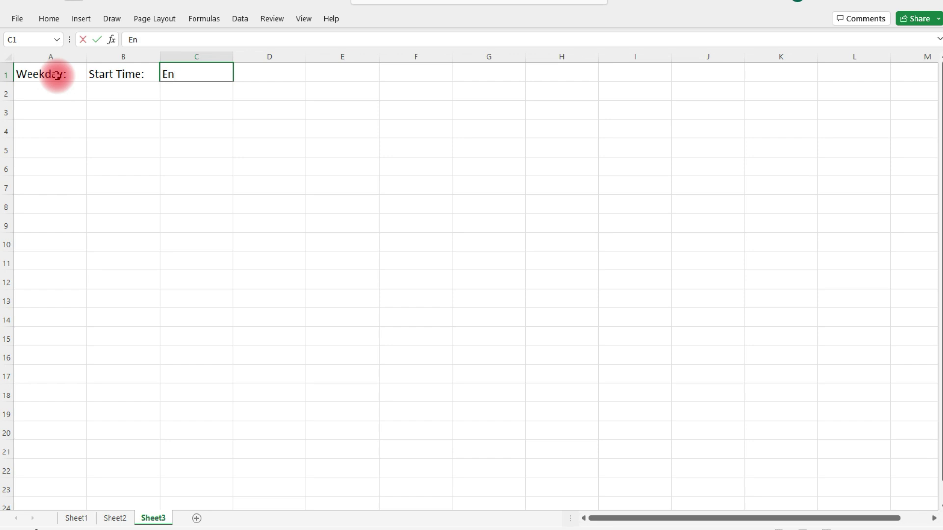
text(d Time:)
key(Tab)
text(Hours Worked)
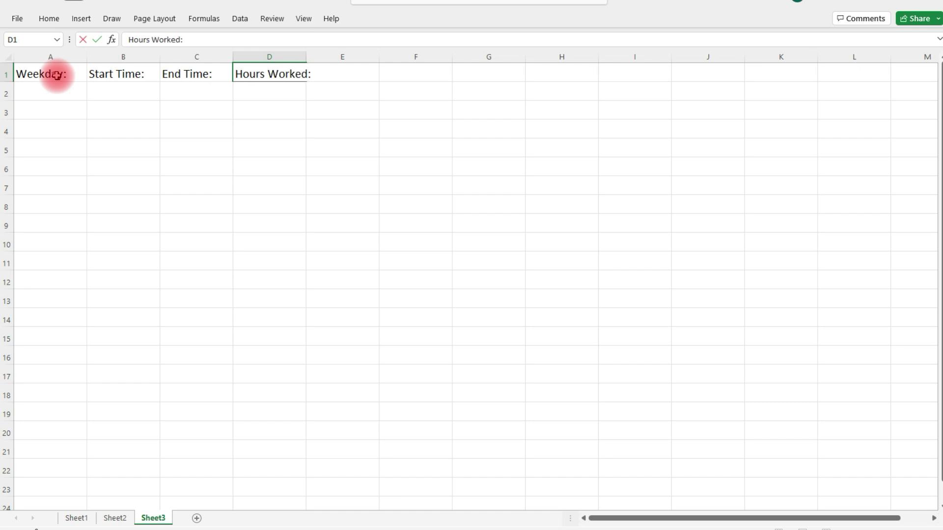
text(:)
key(Return)
Widen all the sheet's columns further to fit the headers.
click(8, 57)
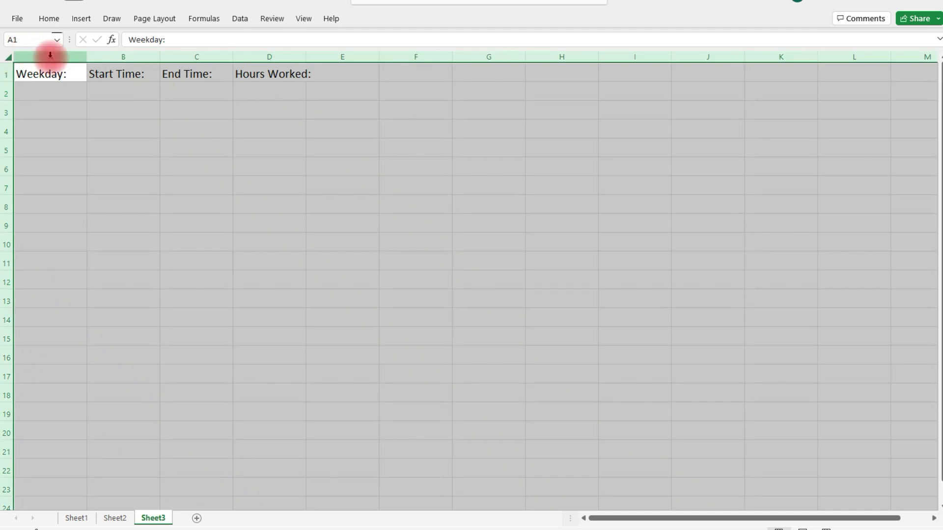
drag(86, 57, 100, 57)
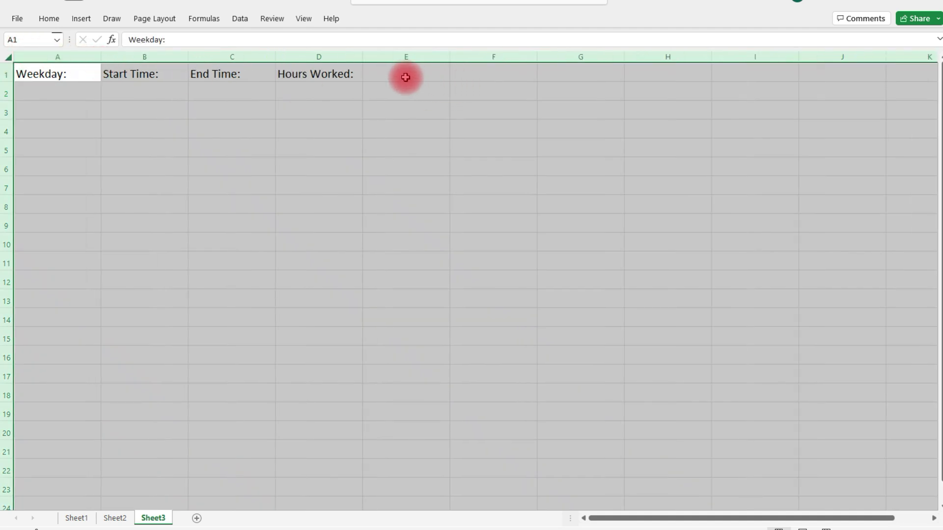
click(489, 76)
Enter the label Employee Name: in F2 and the employee's name in F3.
click(485, 89)
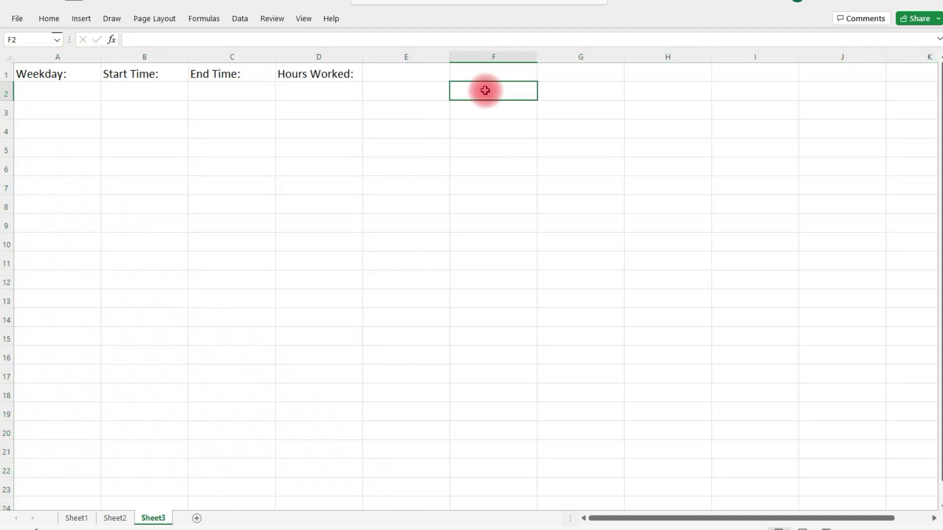
text(Employe)
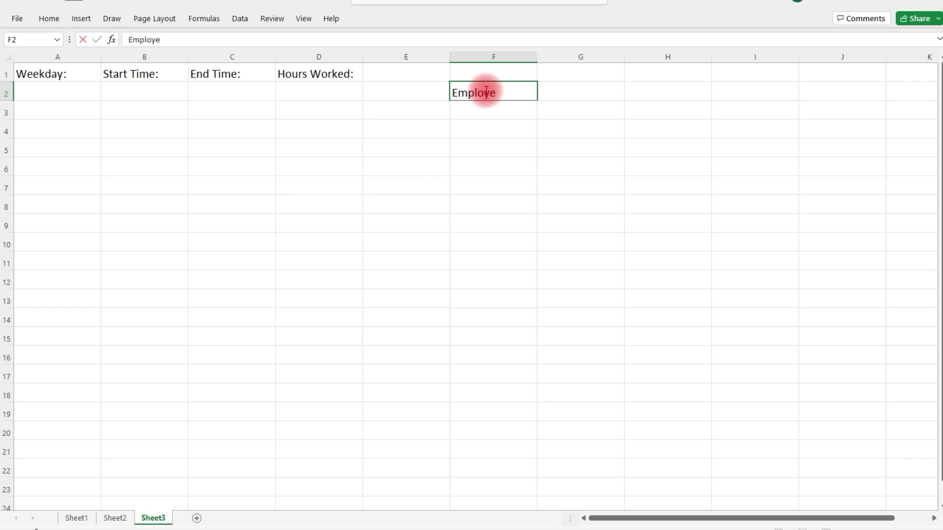
text(e Name:)
key(Return)
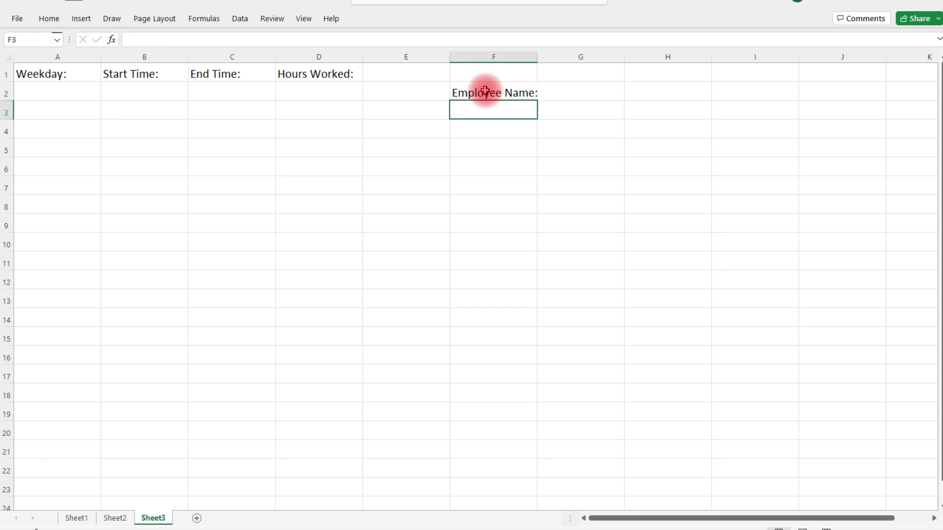
text(John K.)
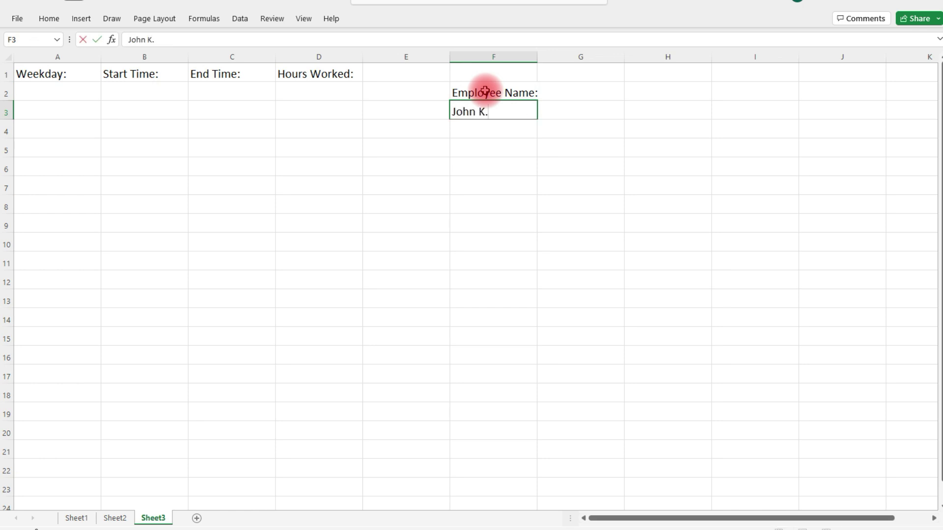
click(484, 91)
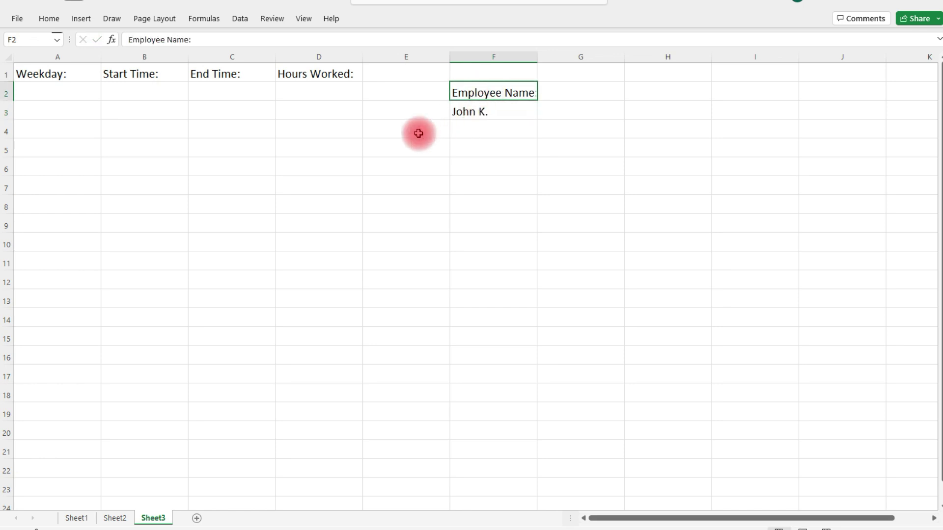
Fill the header cells A1:D1 with yellow.
drag(46, 72, 317, 73)
click(47, 18)
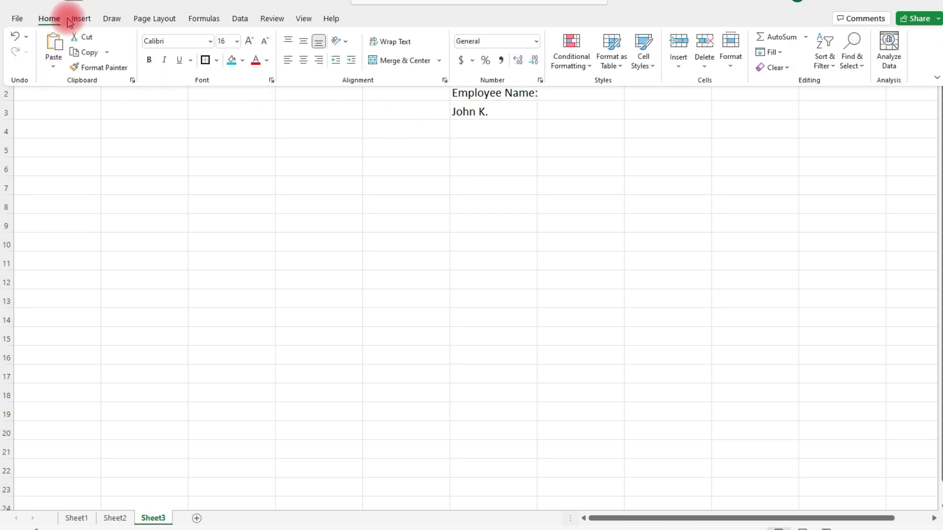
click(242, 59)
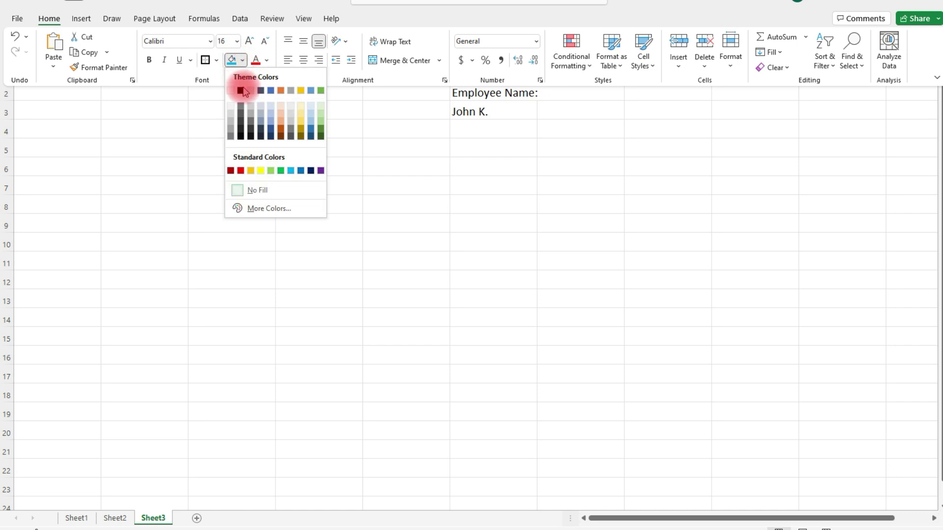
click(261, 171)
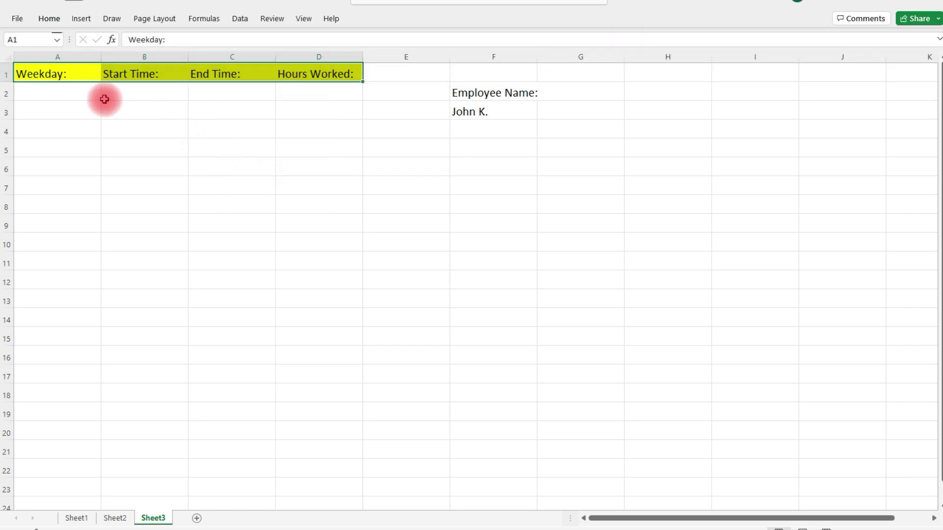
click(74, 89)
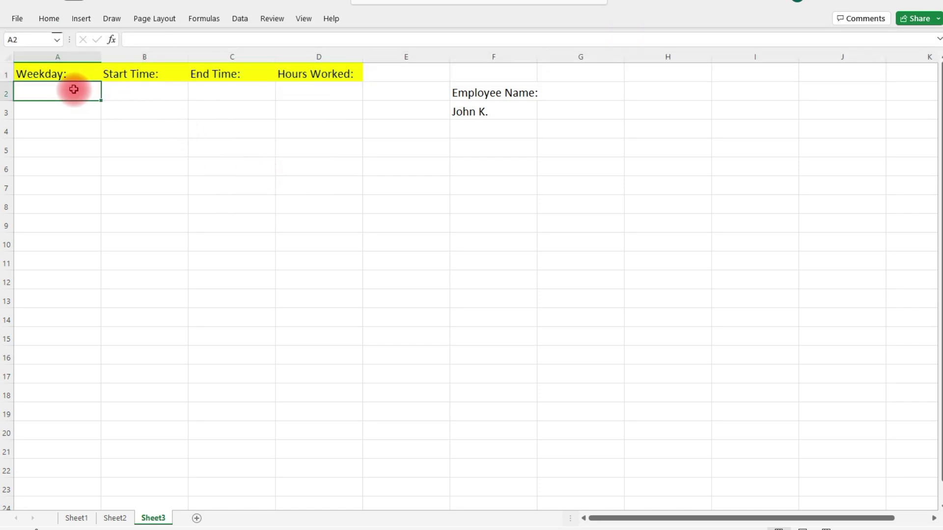
Change the A1:D1 header fill from yellow to light blue.
drag(63, 75, 265, 72)
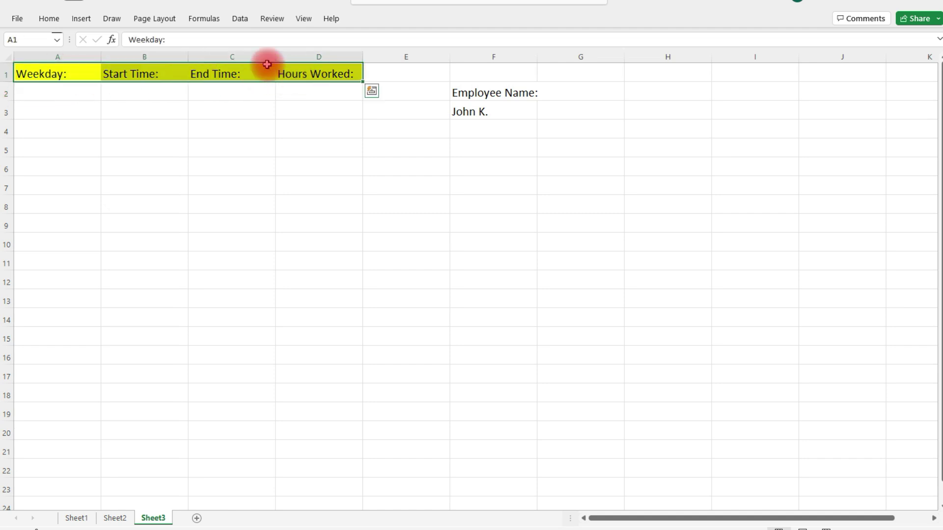
click(46, 18)
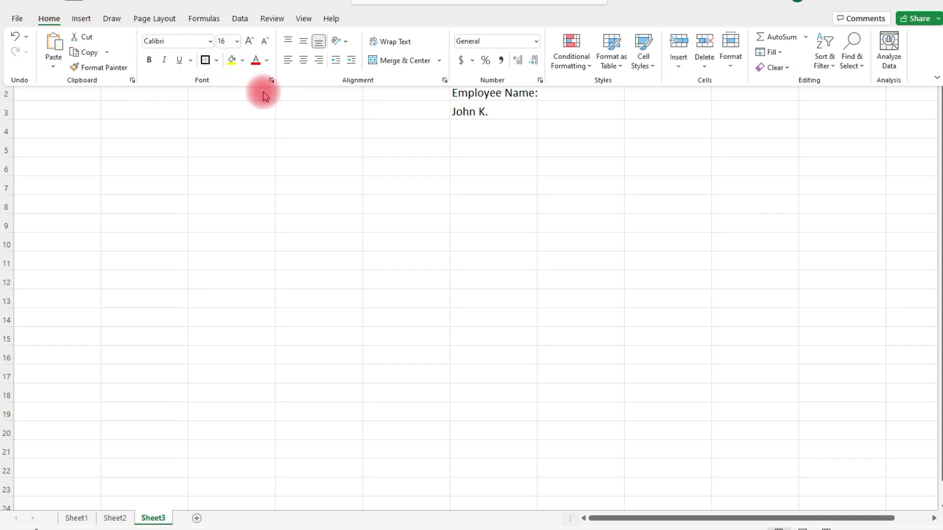
click(242, 60)
click(290, 170)
click(77, 93)
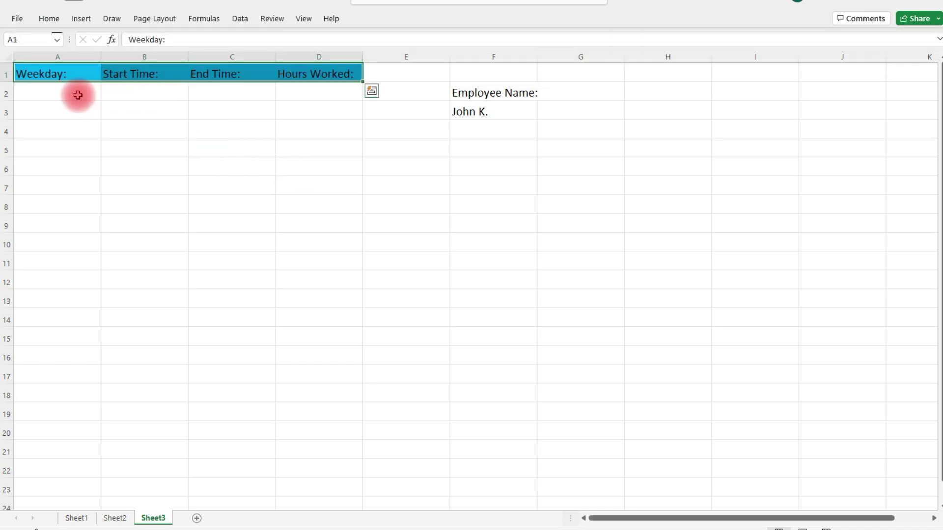
Enter Monday in A2 with start time 8:00 AM and end time 5:00 PM.
text(Monday)
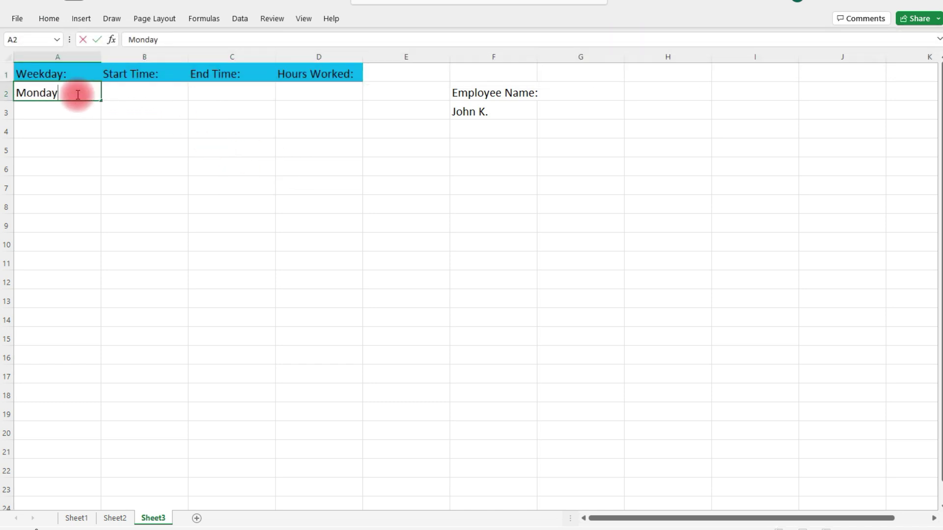
key(Tab)
text(8)
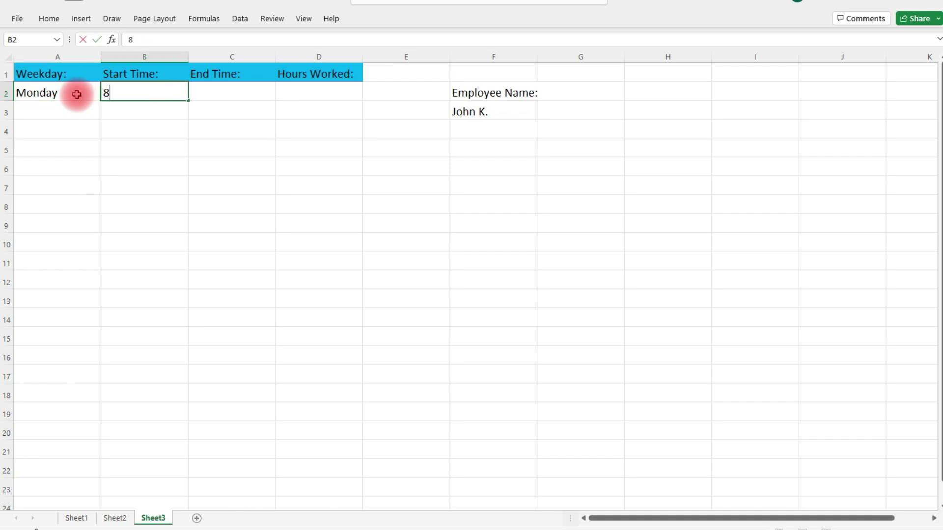
text(:00 AM)
key(Tab)
text(5)
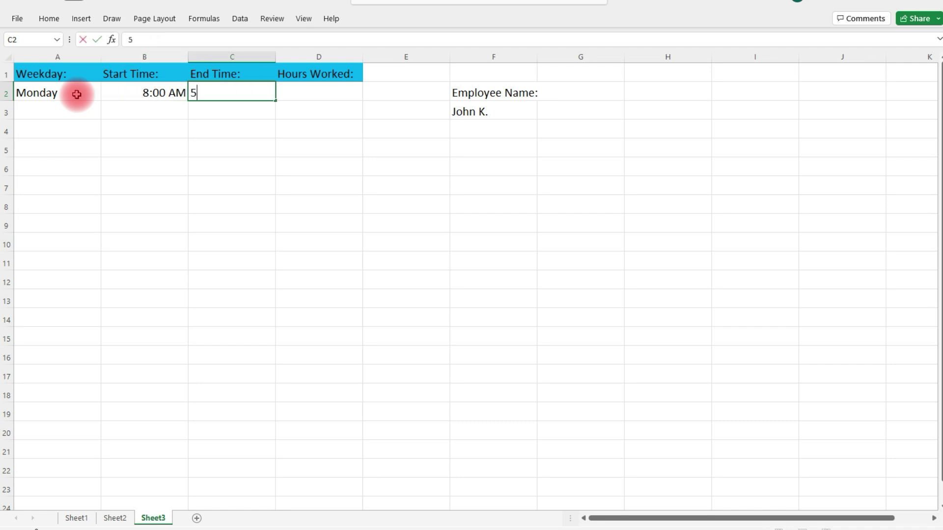
text(:00 PM)
key(Tab)
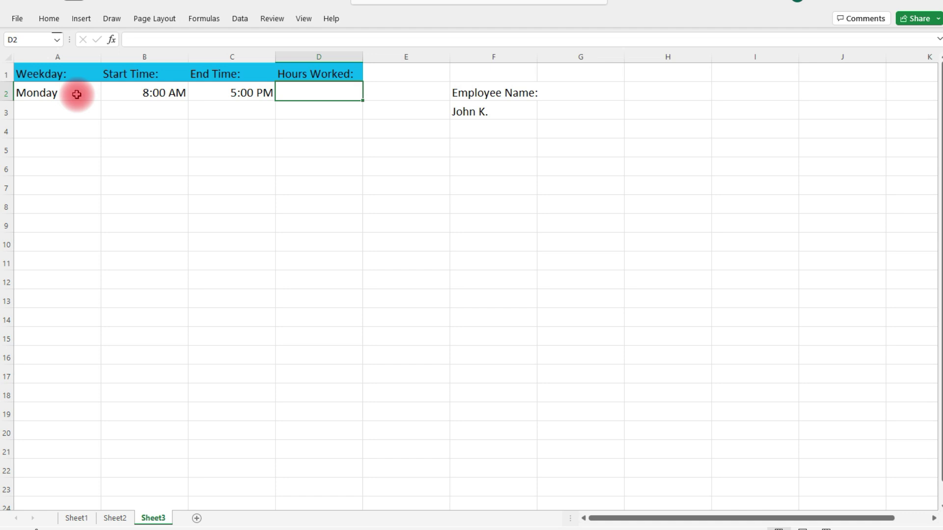
click(231, 96)
Enter the formula =C2-B2 in D2 to compute Monday's hours worked.
click(173, 96)
click(338, 91)
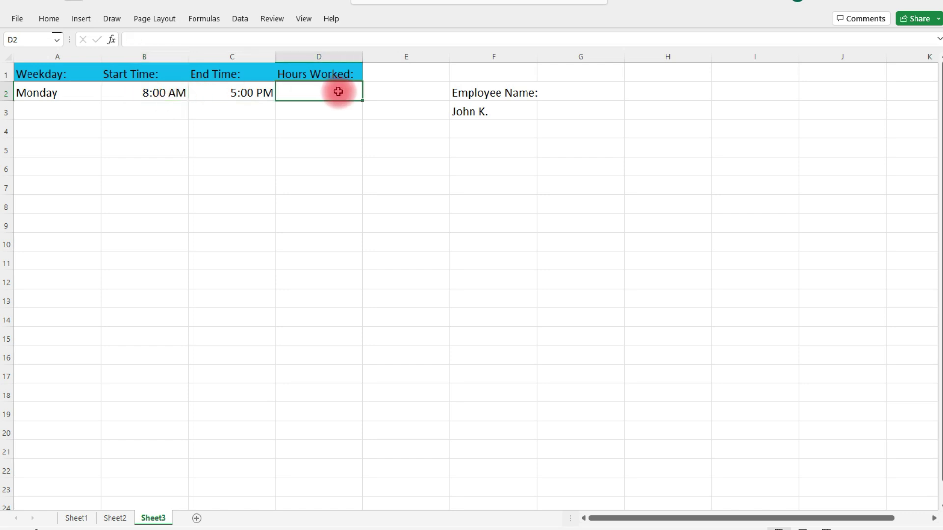
text(=)
click(265, 94)
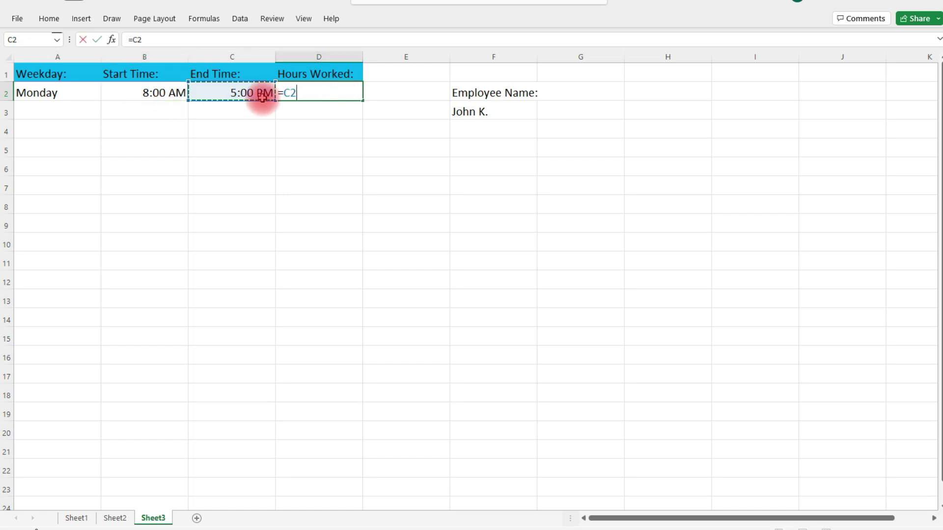
text(-)
click(158, 89)
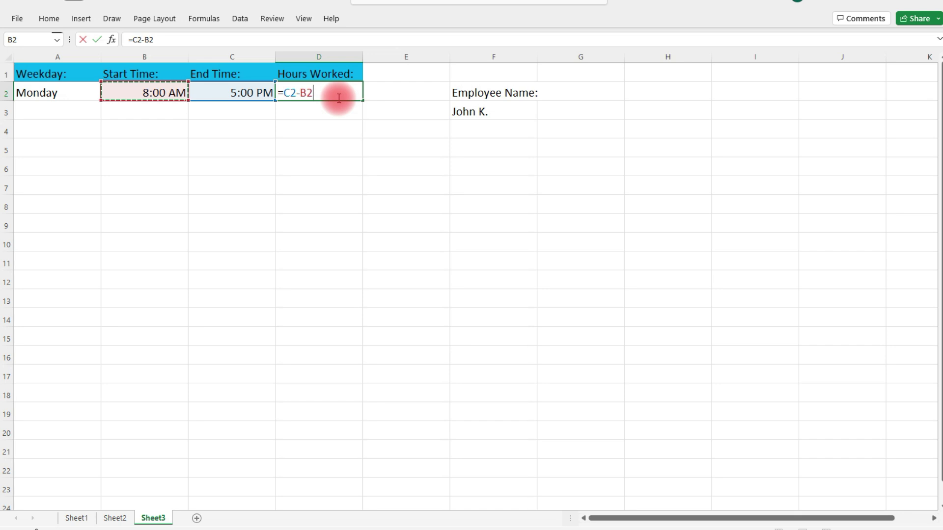
click(324, 109)
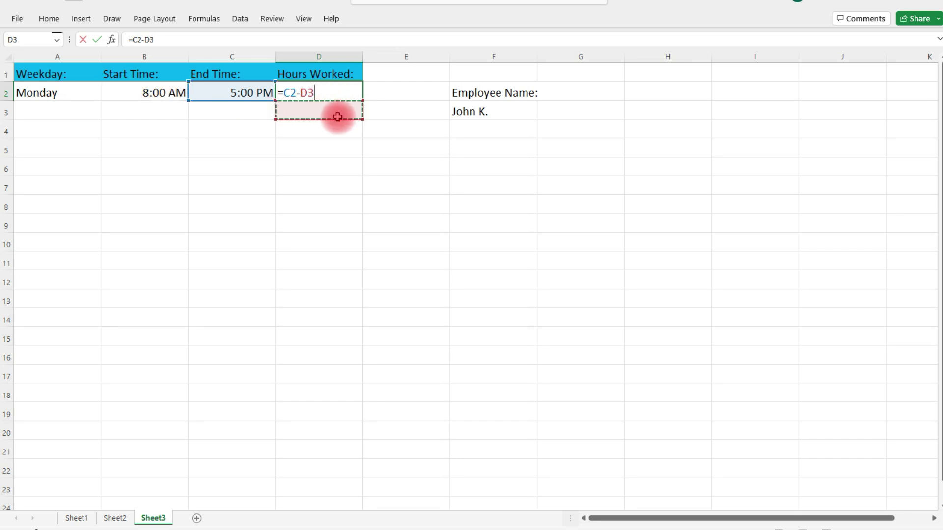
click(172, 97)
key(Return)
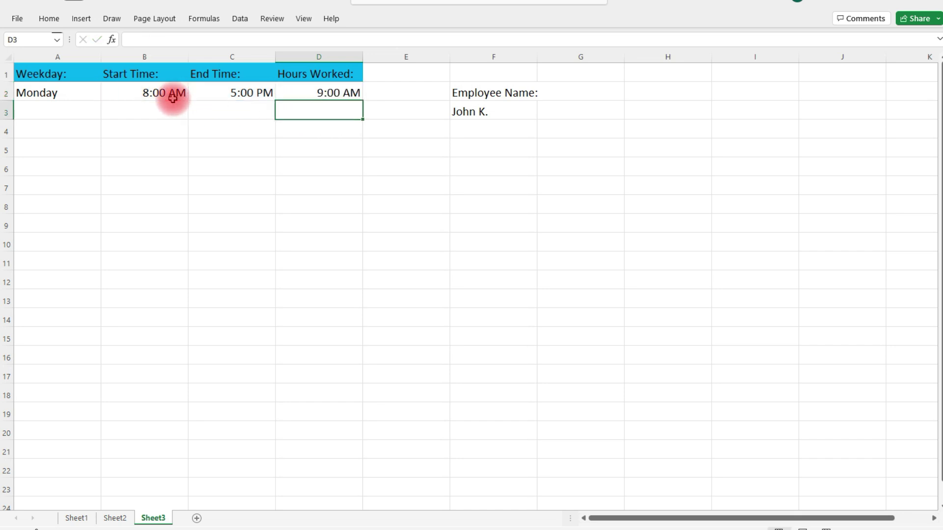
Check the values in B2, C2 and D2, then open D2's formula for editing.
click(337, 92)
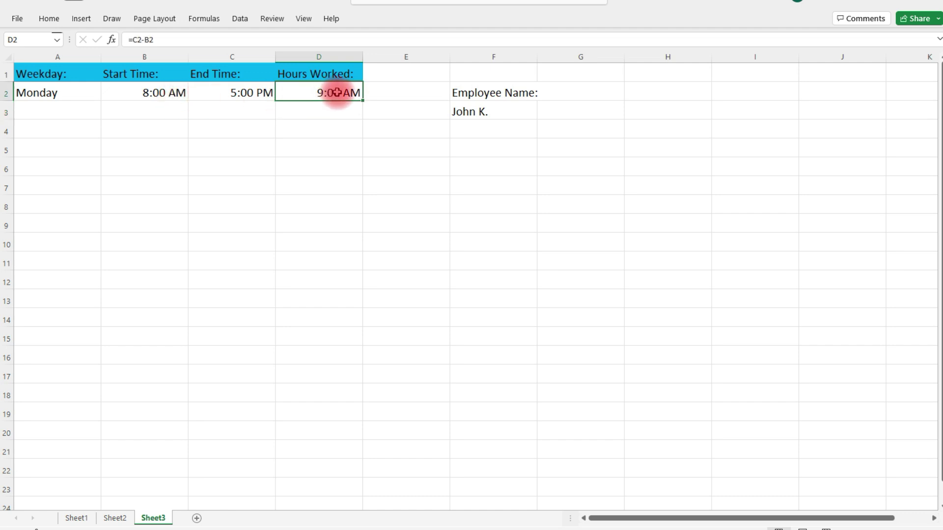
click(164, 93)
click(237, 94)
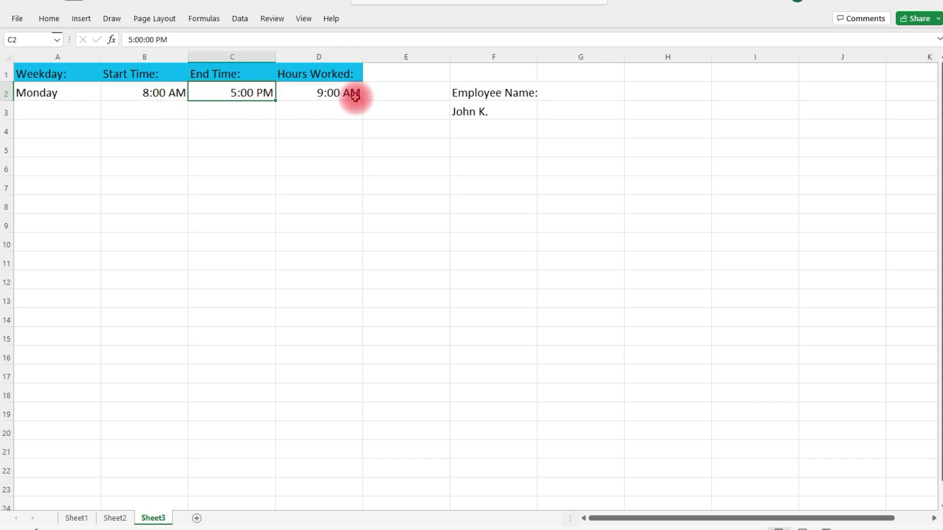
click(349, 94)
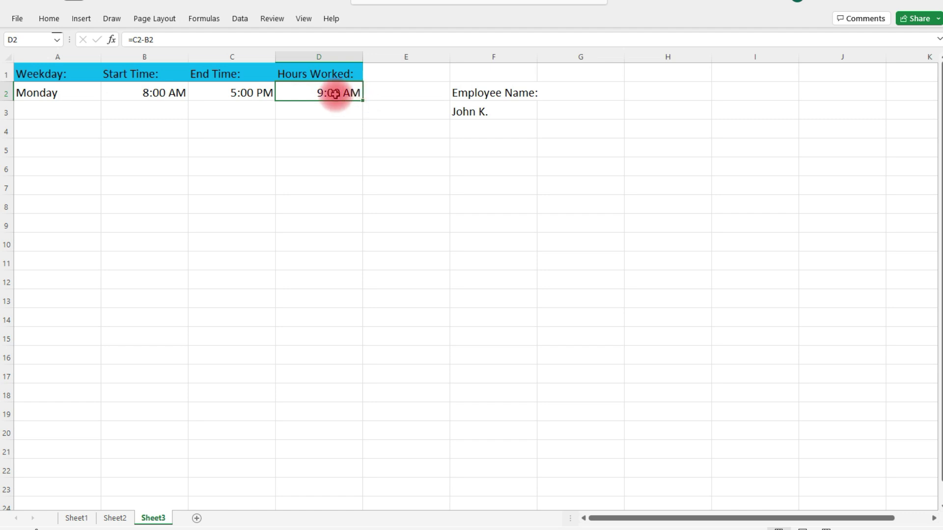
double_click(335, 93)
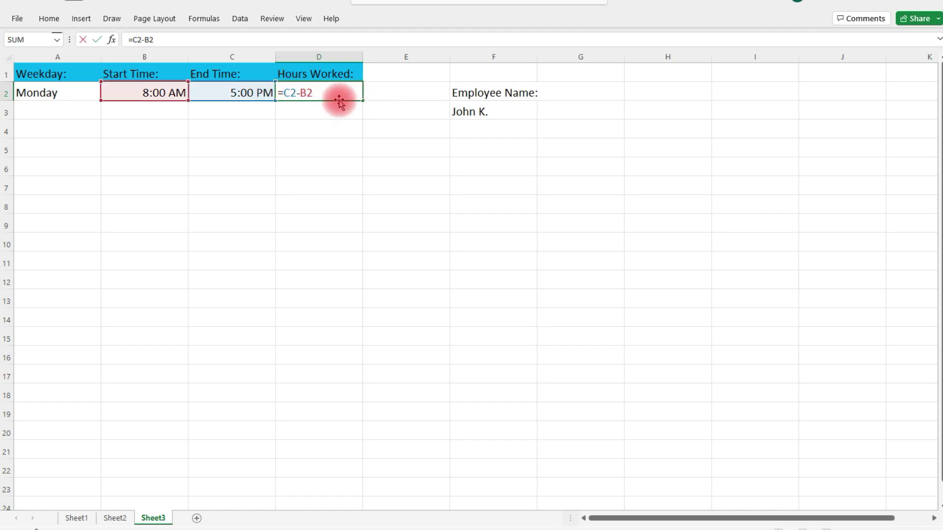
Change D2's formula to =(C2-B2)*24.
text(()
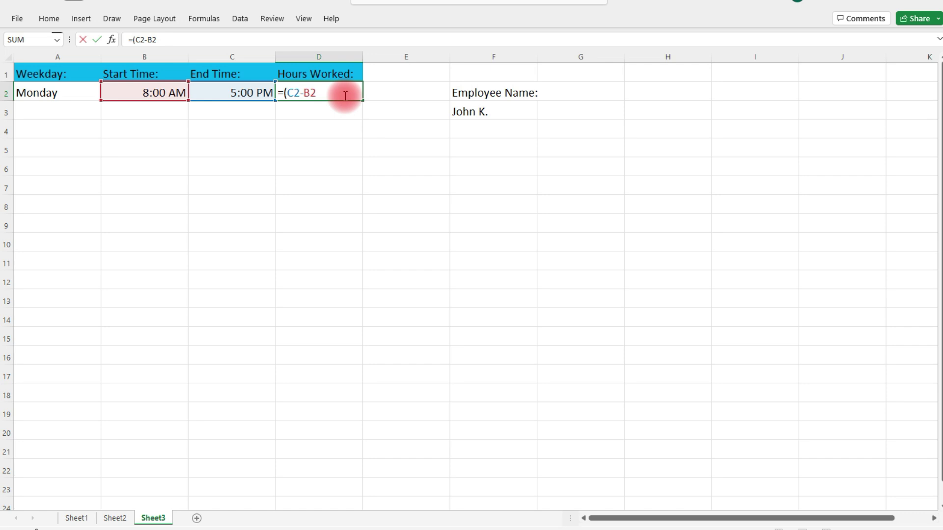
text()*2)
key(Return)
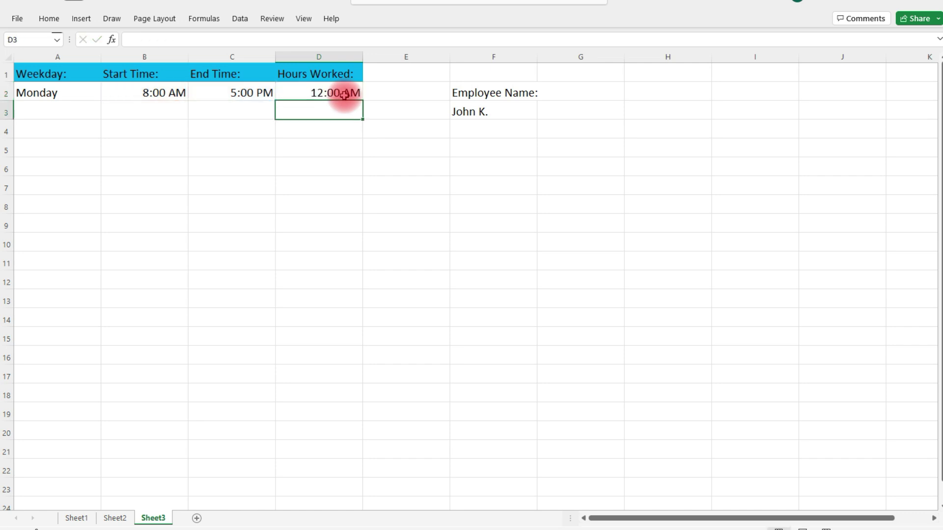
click(331, 94)
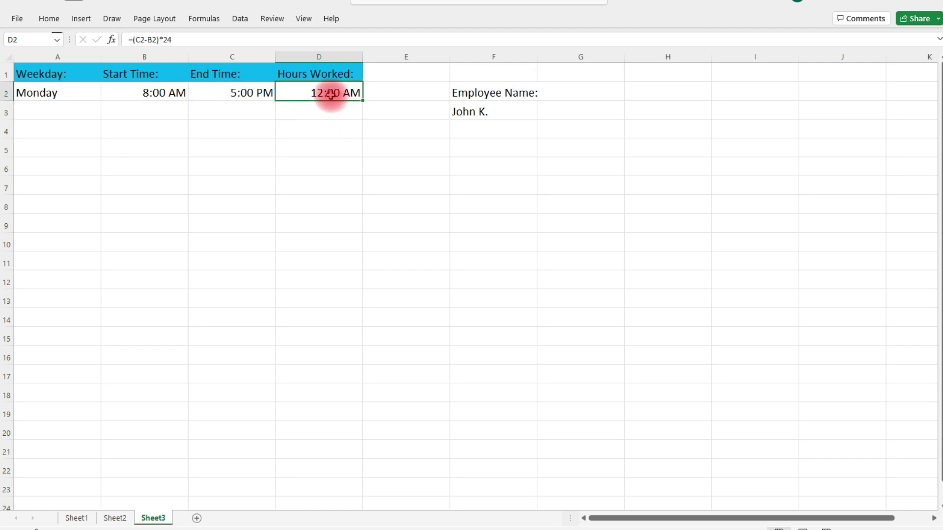
Apply the General number format to D2 so it displays 9.
click(49, 19)
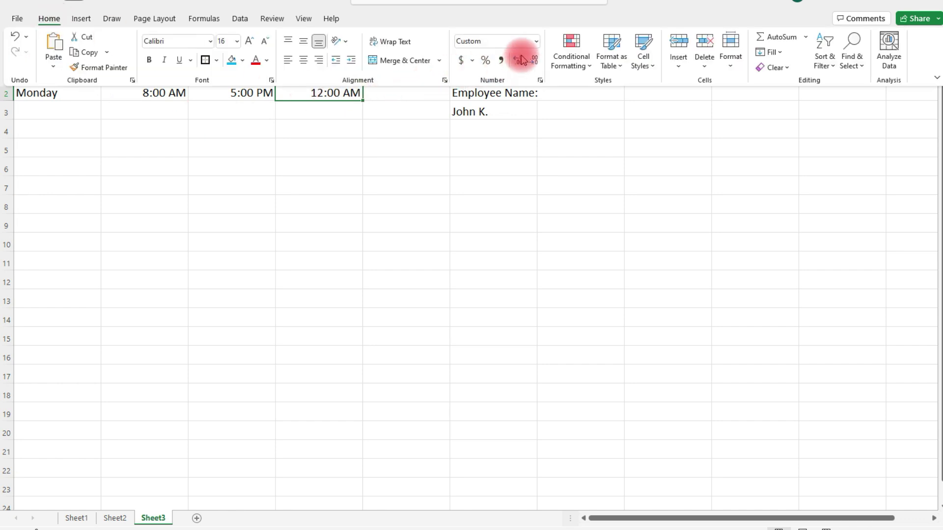
click(536, 42)
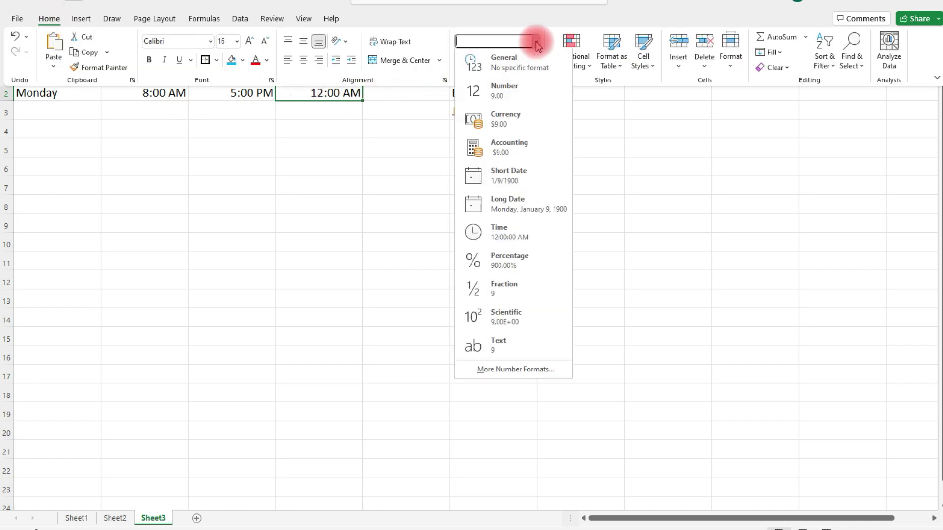
click(509, 70)
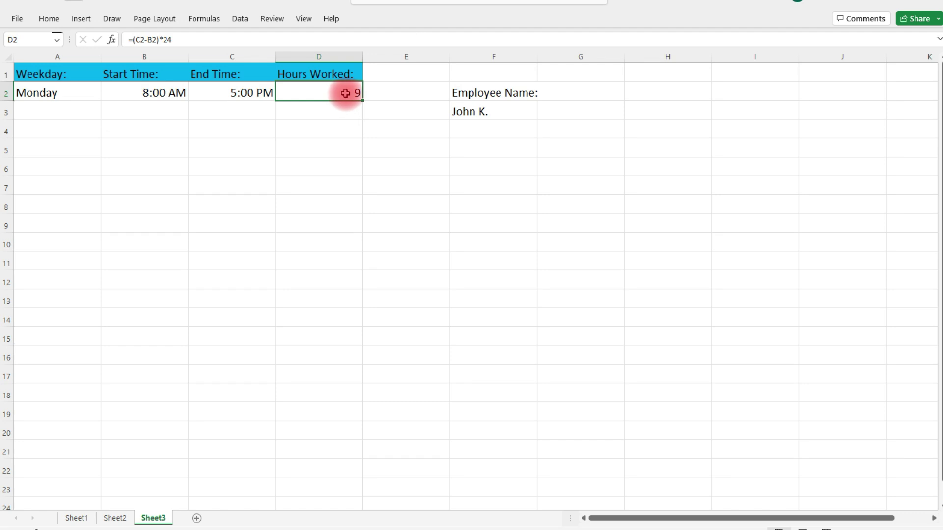
Fill D2's hours formula down to D9 and verify the copies in D3 through D5.
drag(362, 100, 368, 230)
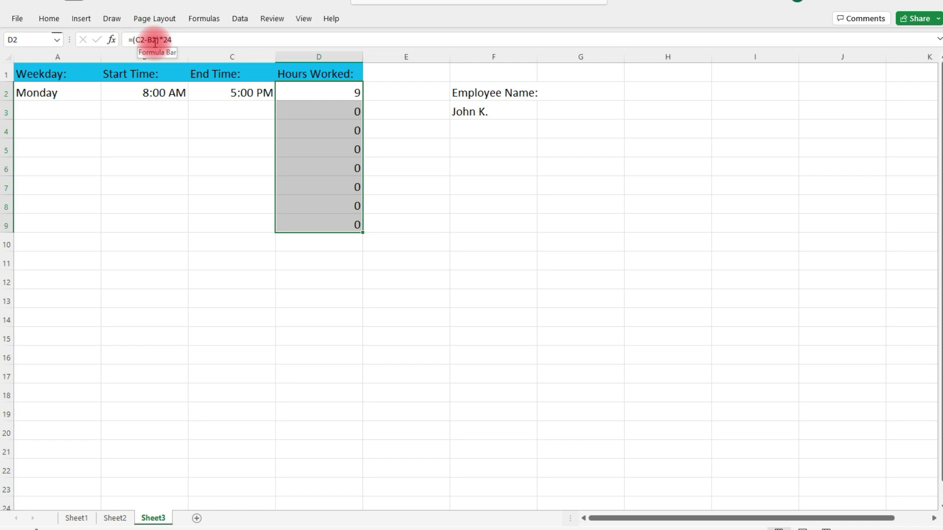
click(322, 91)
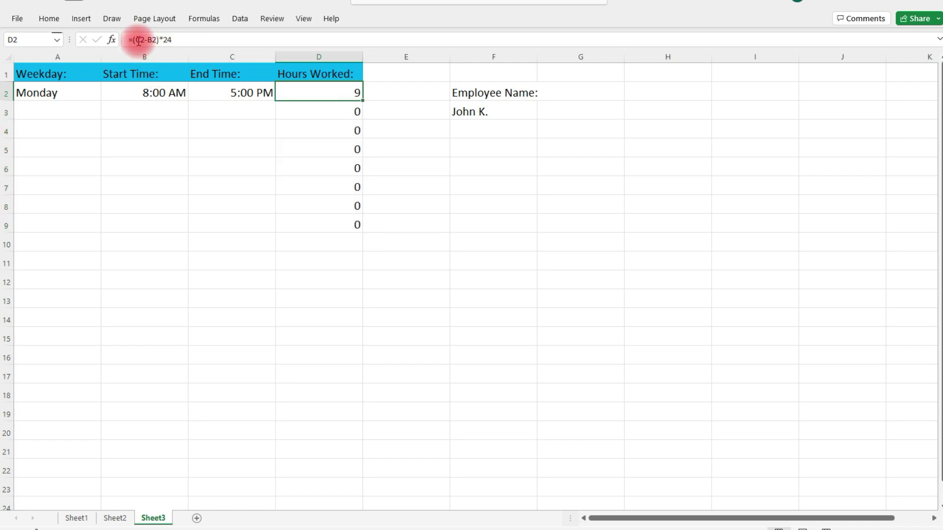
click(297, 112)
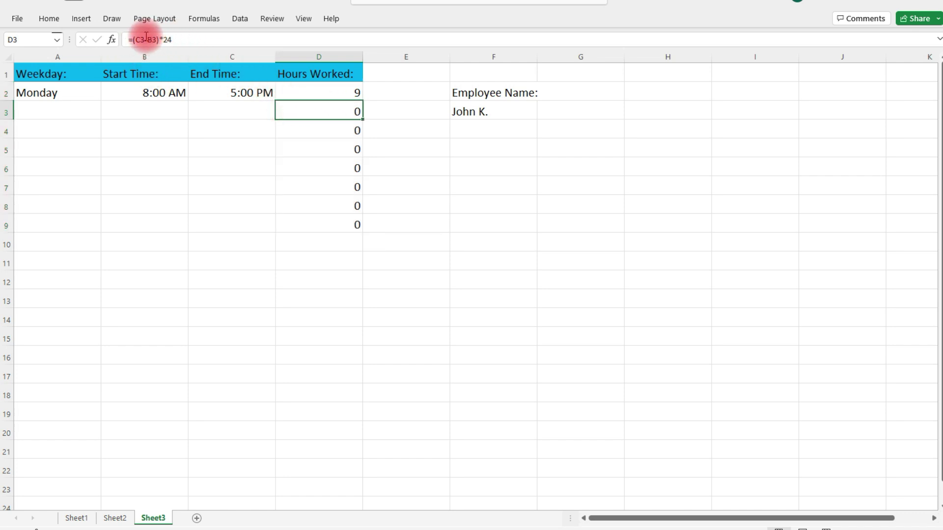
click(299, 129)
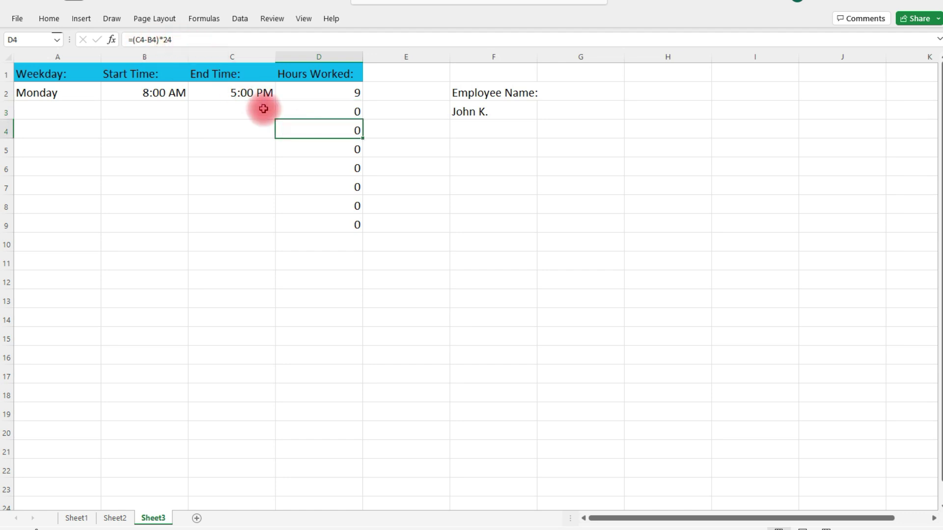
click(309, 154)
Enter Tuesday, Wednesday, Thursday and Friday in A3 through A6.
click(49, 104)
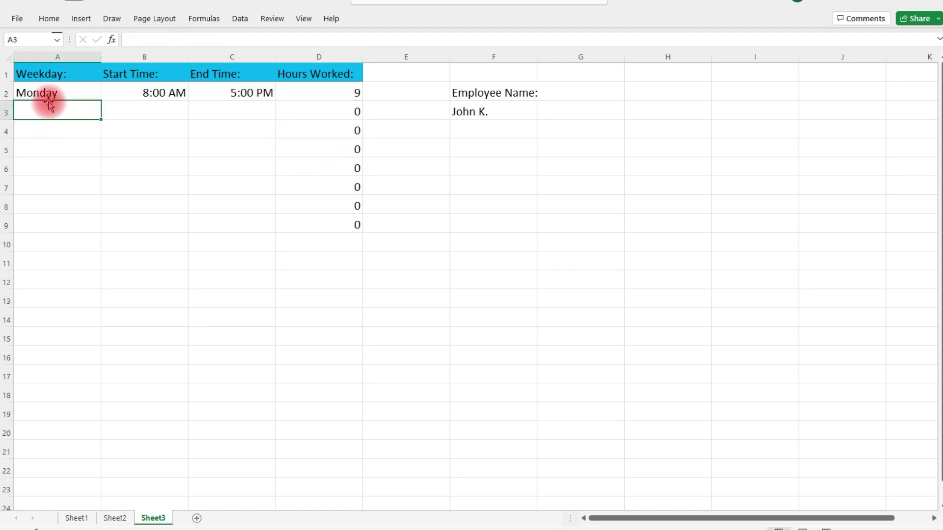
text(Tuesday)
key(Return)
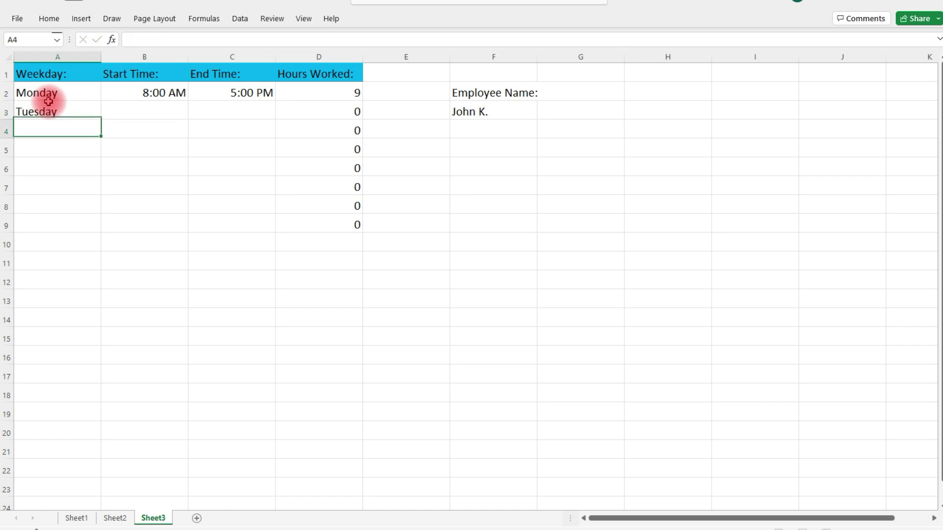
text(Wednesday)
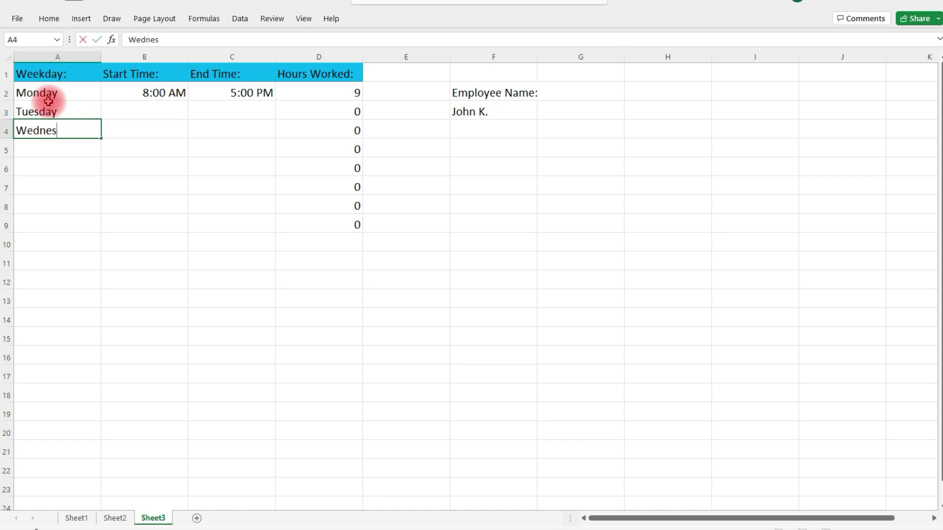
key(Return)
text(Thursday)
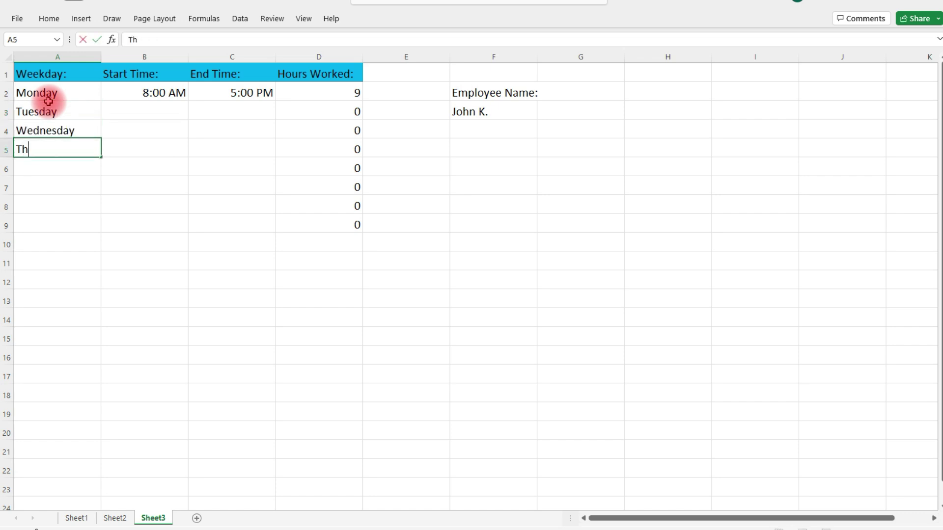
key(Return)
text(Friday)
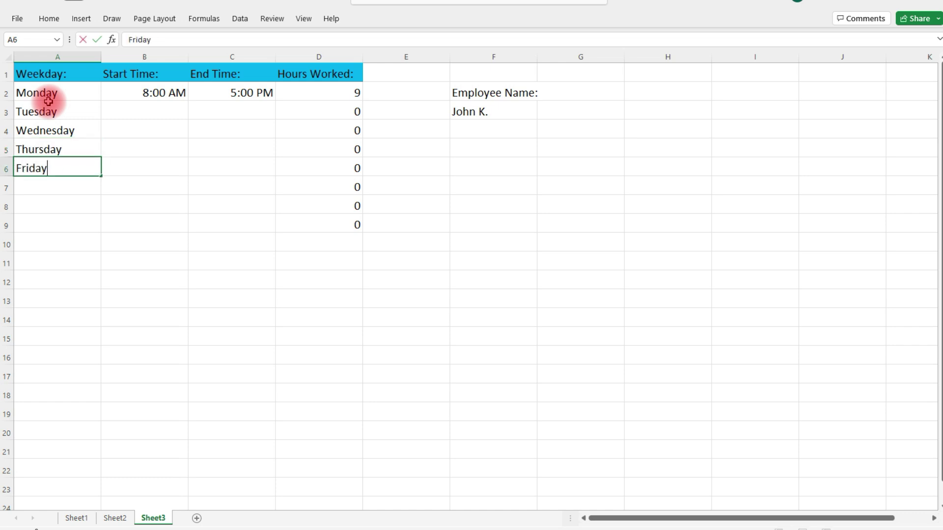
key(Return)
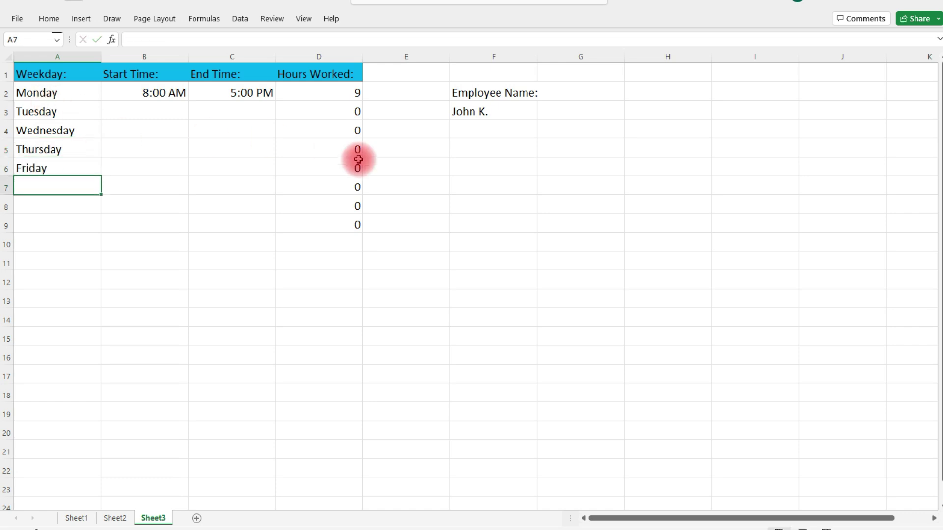
Clear the surplus hours formulas in D7:D9.
drag(333, 181, 342, 227)
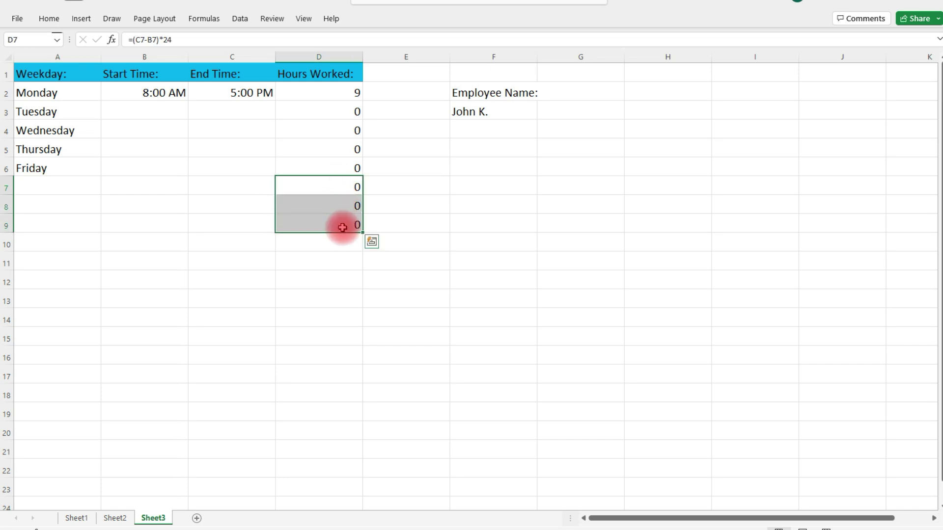
key(Delete)
click(143, 111)
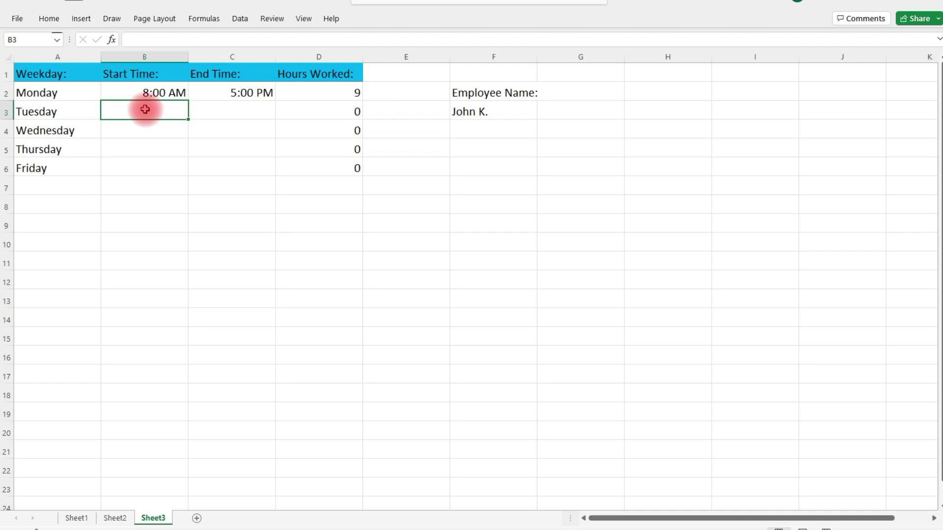
Enter Tuesday's 8:15 AM–4:36 PM and Wednesday's 8:00 AM–5:30 PM shift times.
text(8:15 AM)
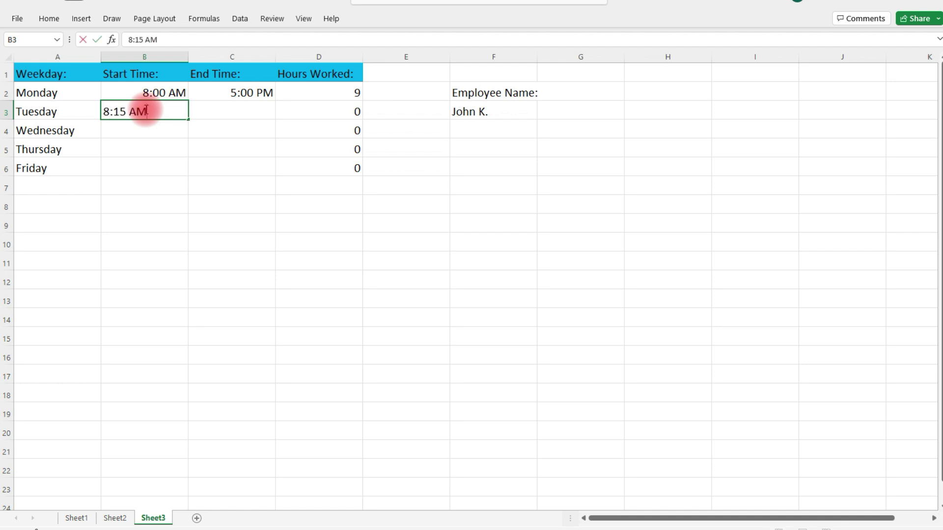
key(Tab)
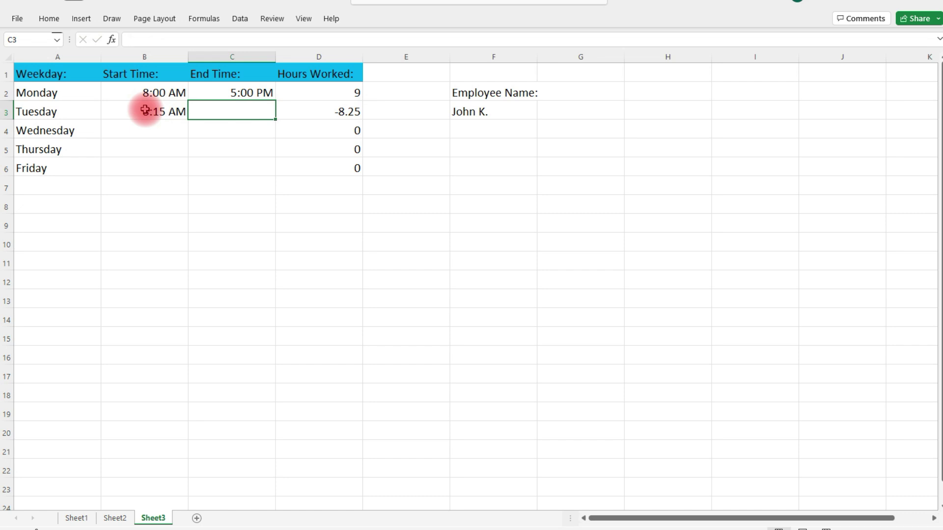
text(4:36 PM)
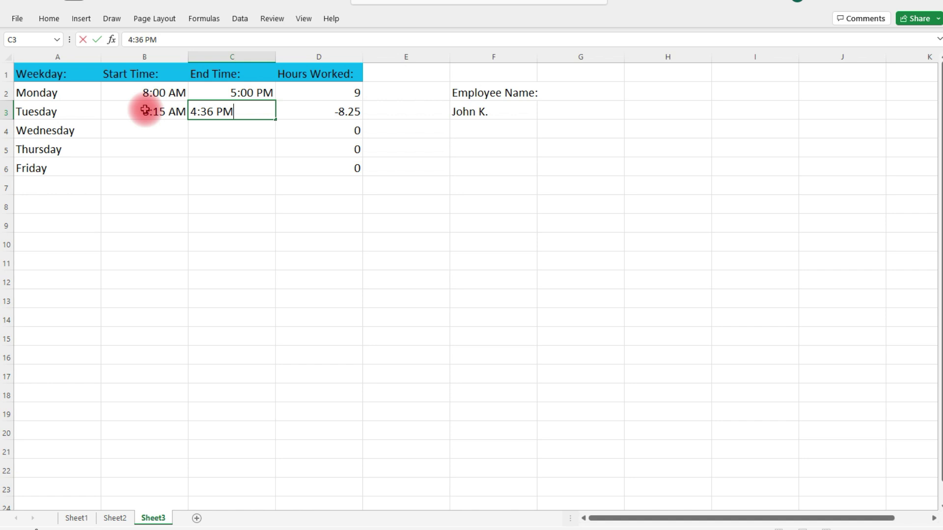
key(Return)
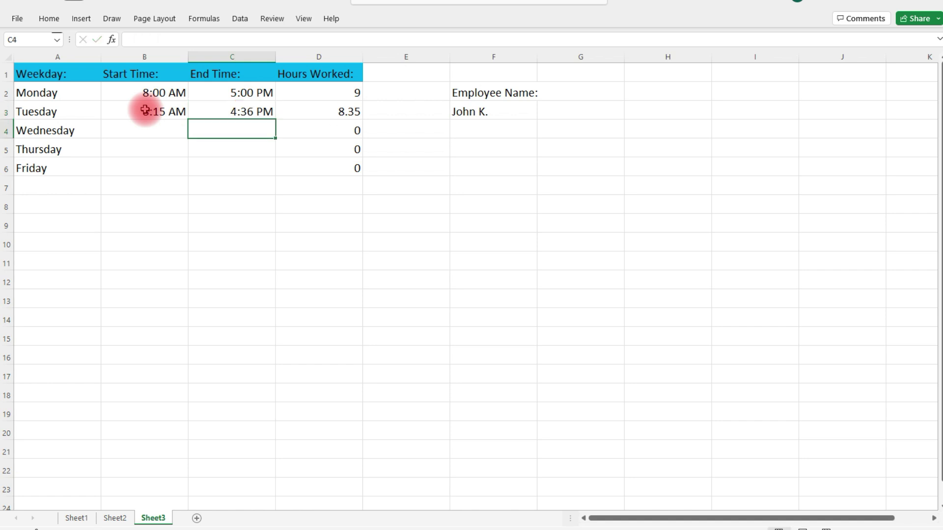
click(337, 112)
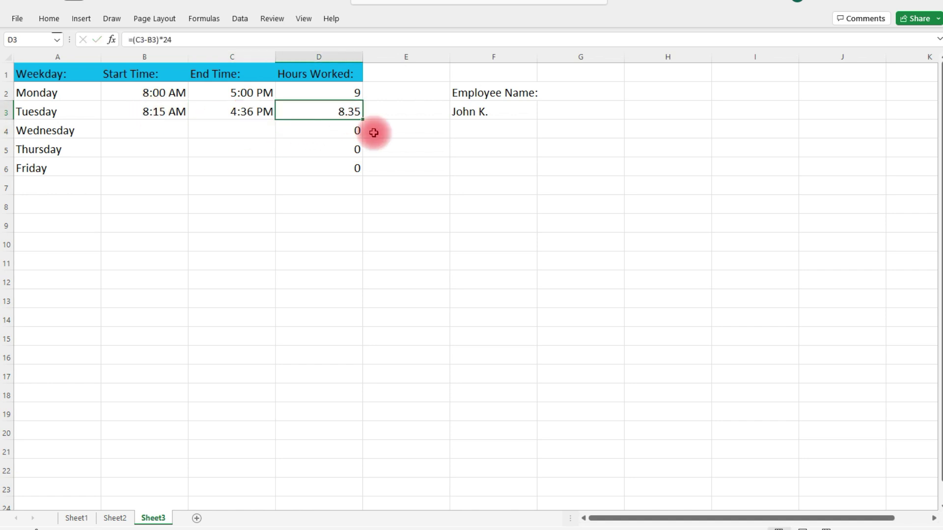
click(164, 132)
text(8)
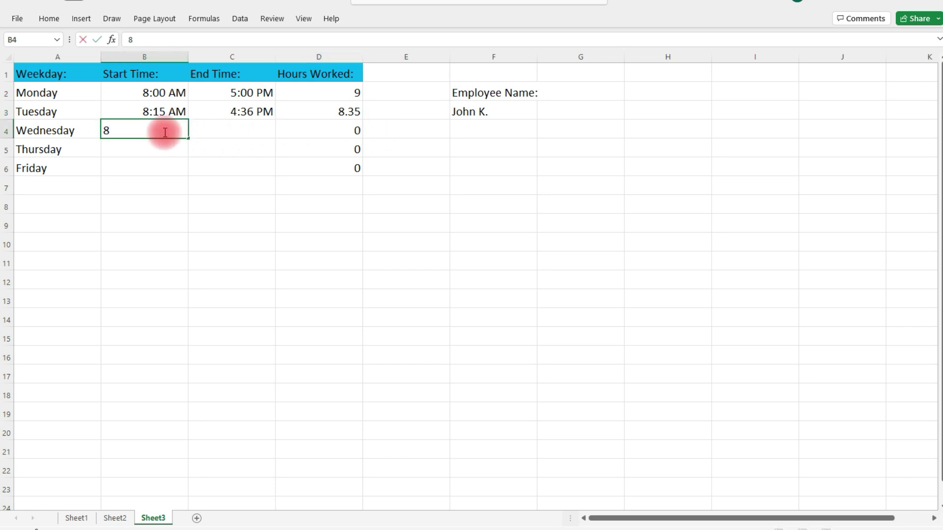
text(:00 AM)
key(Tab)
text(5)
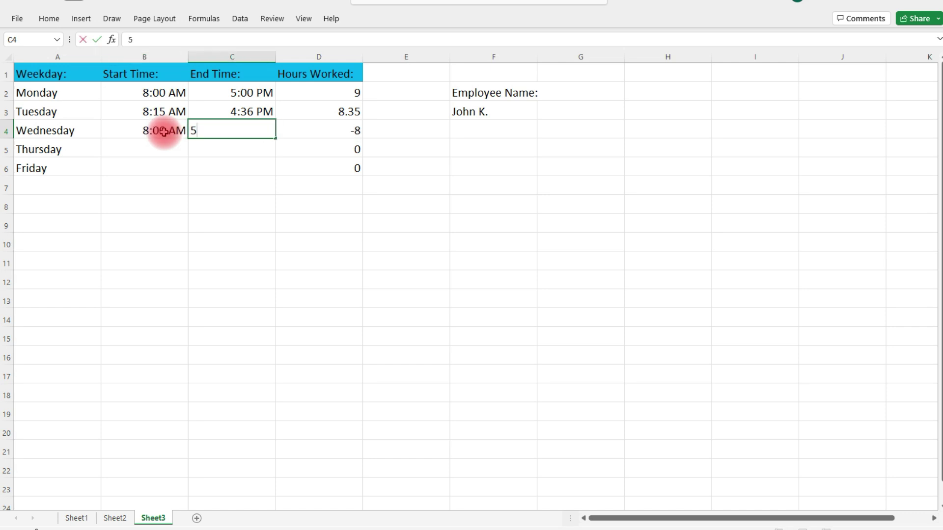
text(:30 PM)
key(Return)
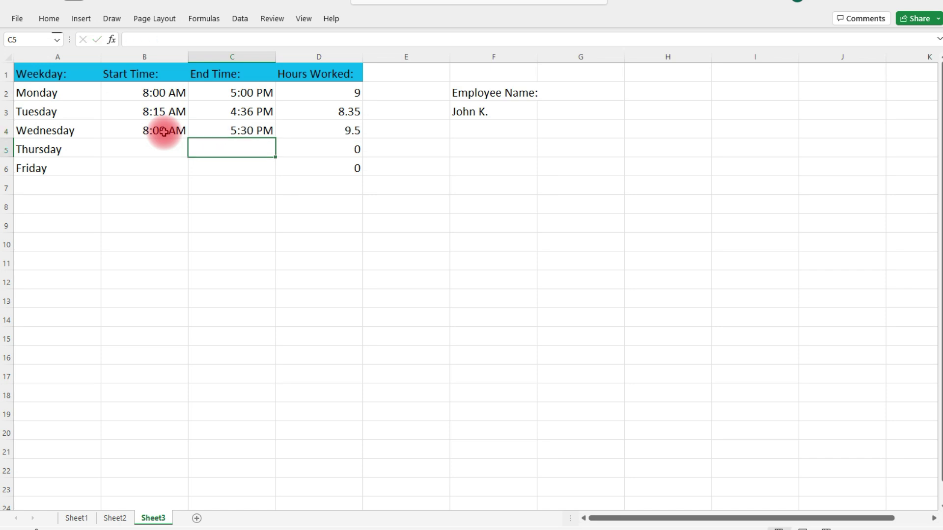
Enter Thursday's 7:16 AM–7:58 PM and Friday's 8:34 AM–3:45 PM shift times.
click(163, 150)
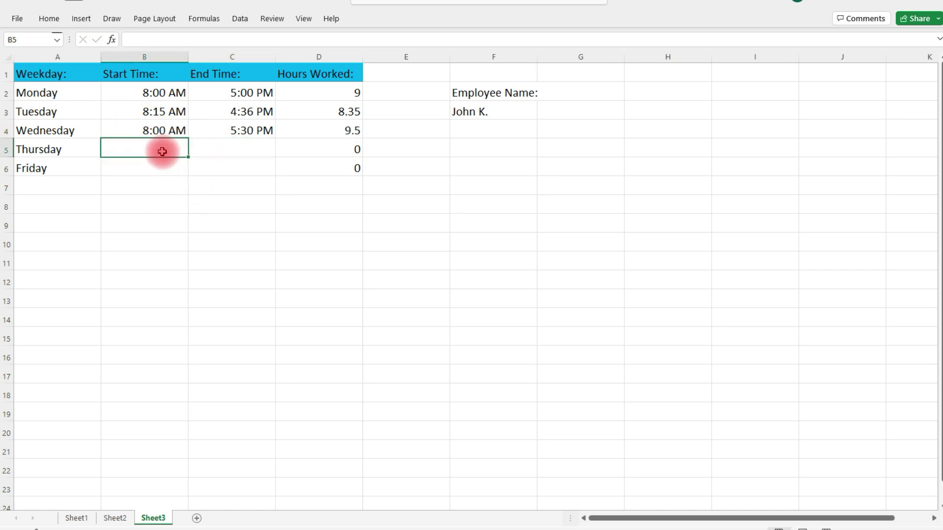
text(7)
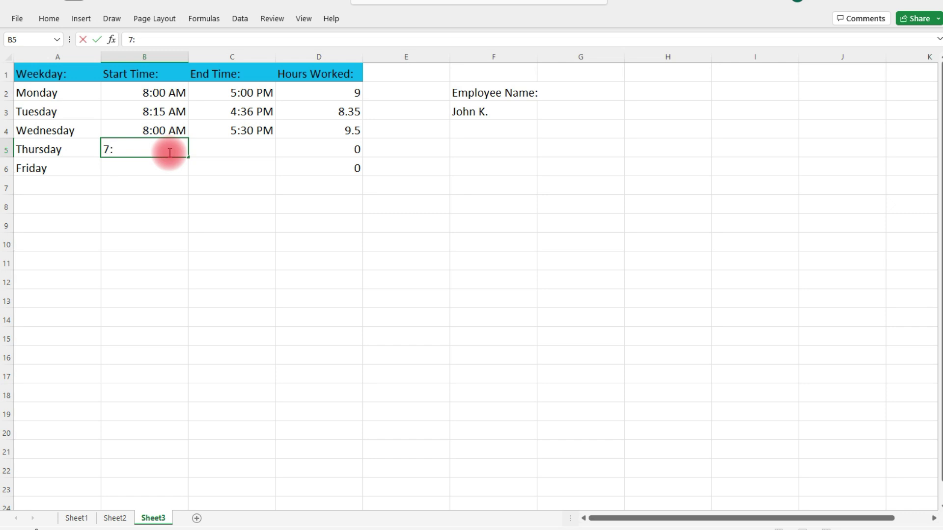
text(:16 A)
text(M)
key(Tab)
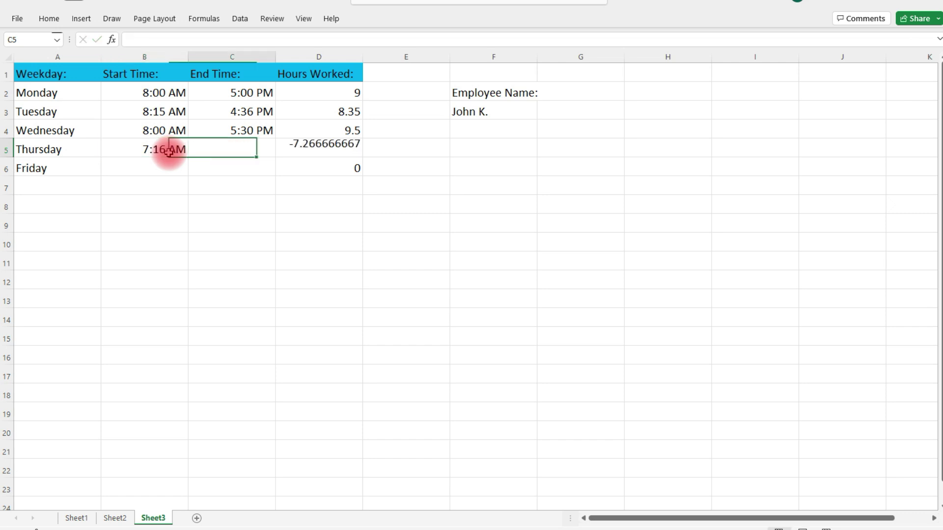
text(7)
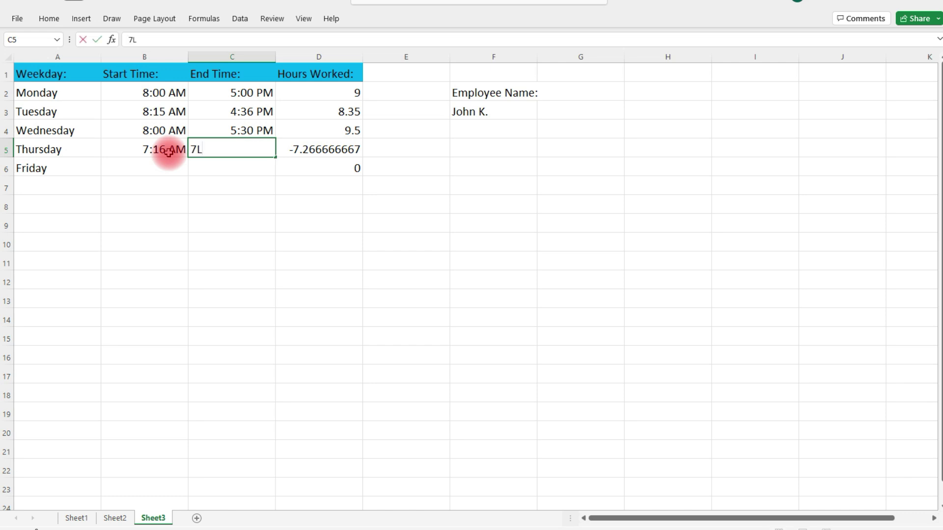
text(:58 PM)
key(Return)
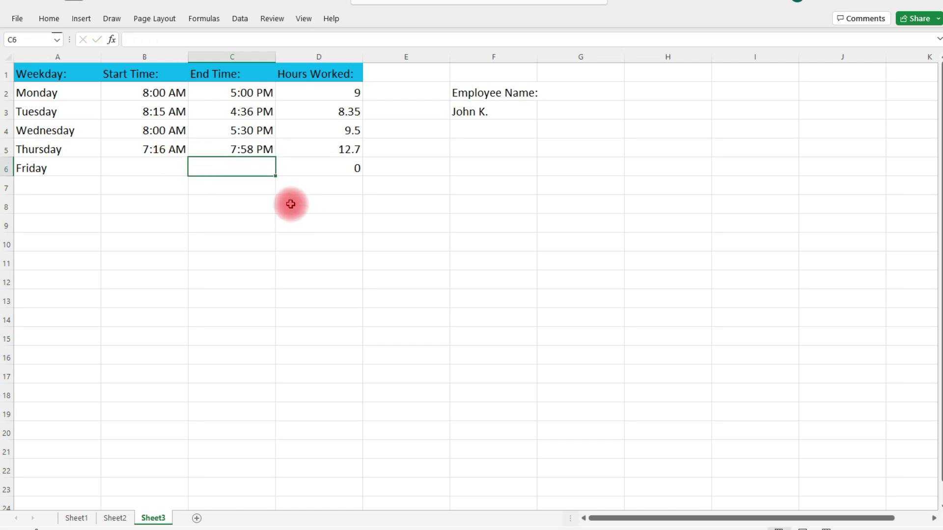
click(168, 169)
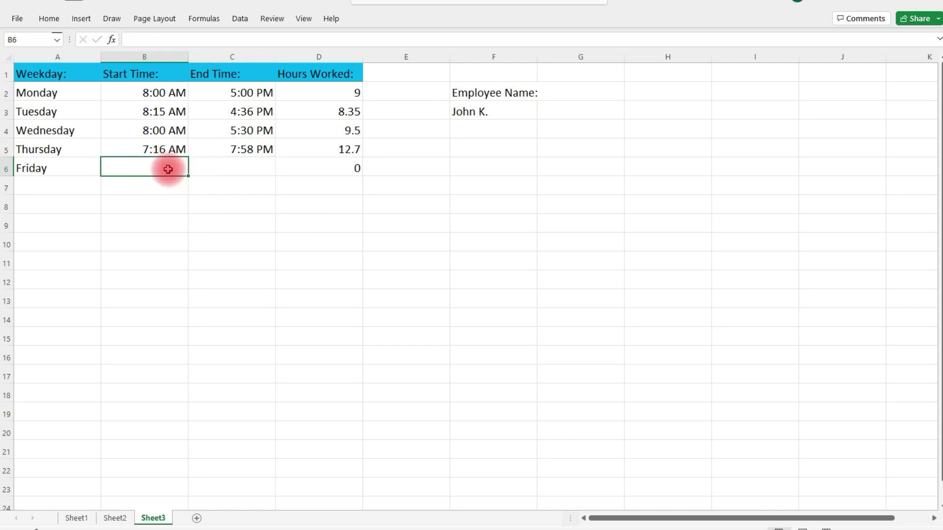
text(8:34 AM)
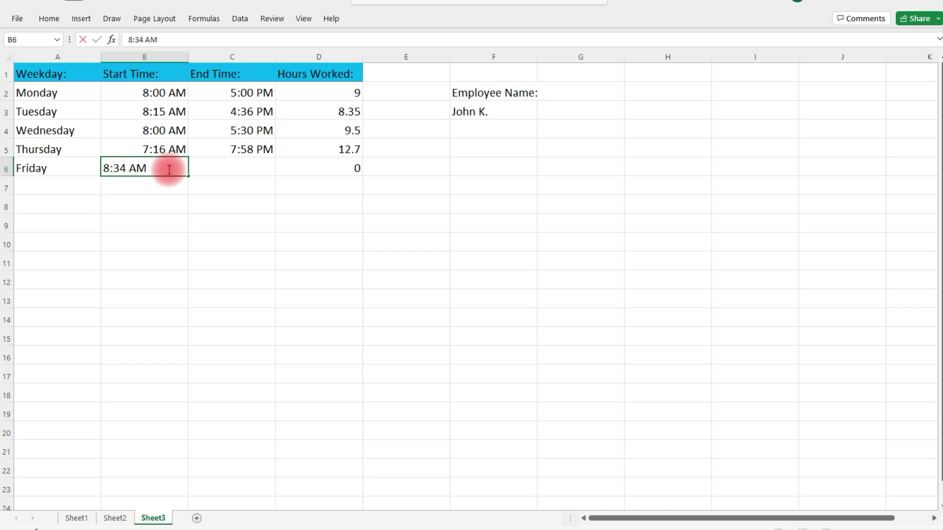
key(Return)
key(Tab)
text(3)
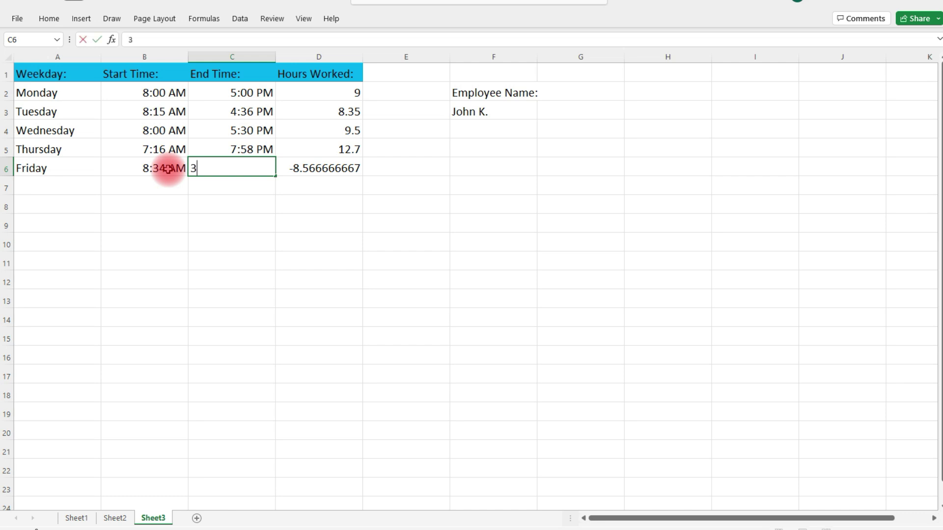
text(:45 PM)
key(Return)
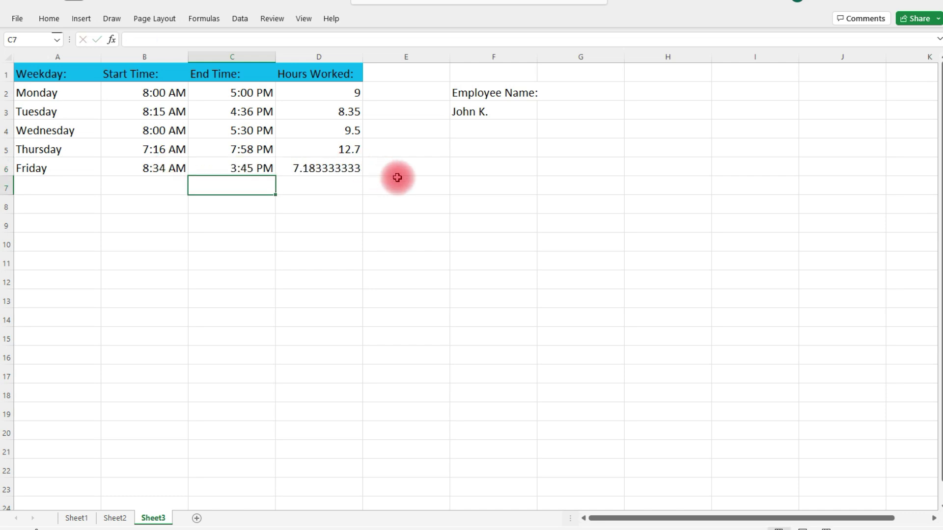
click(345, 168)
Reduce the decimals on Friday's hours in D6 so it displays 7.183.
click(49, 18)
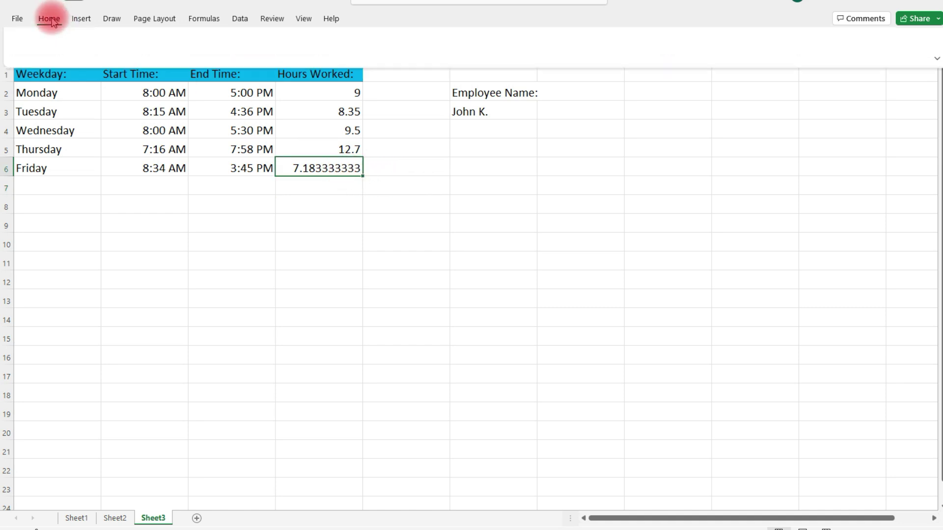
click(534, 61)
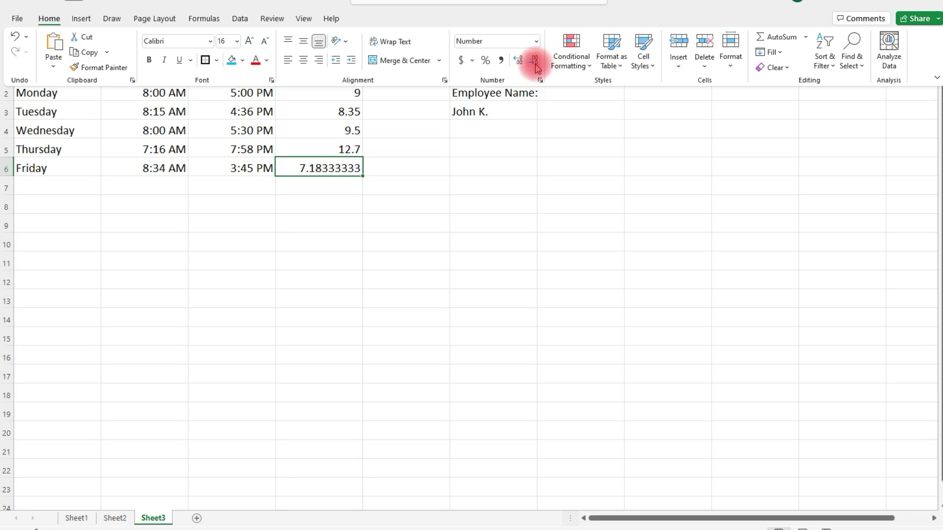
click(534, 61)
click(534, 62)
click(534, 62)
click(534, 61)
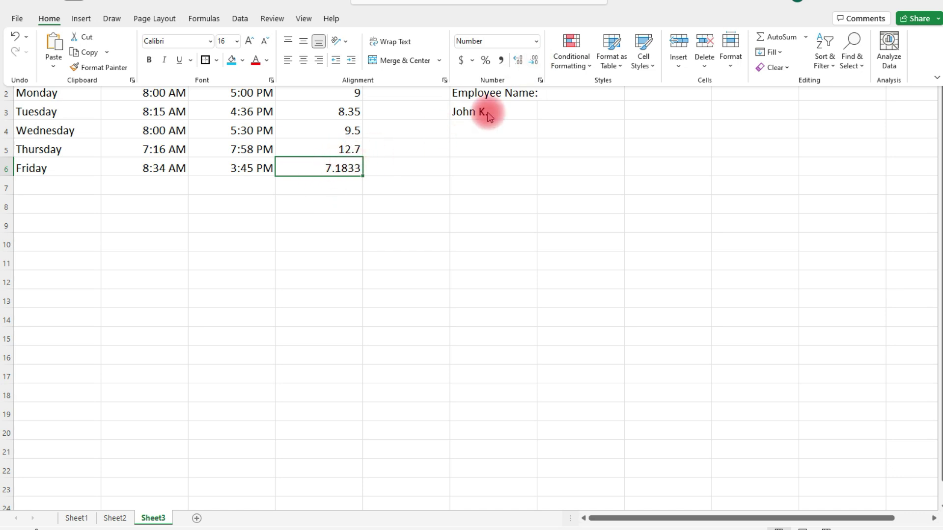
click(530, 63)
click(347, 184)
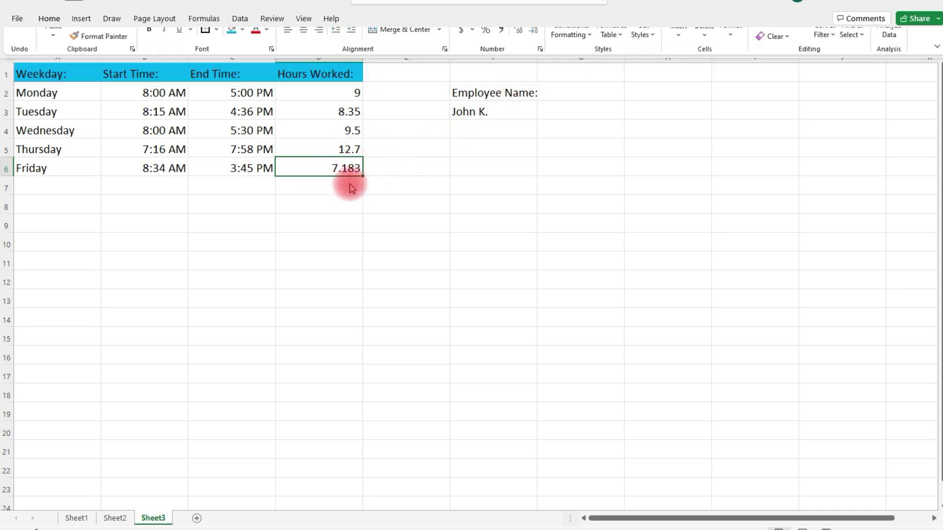
click(346, 191)
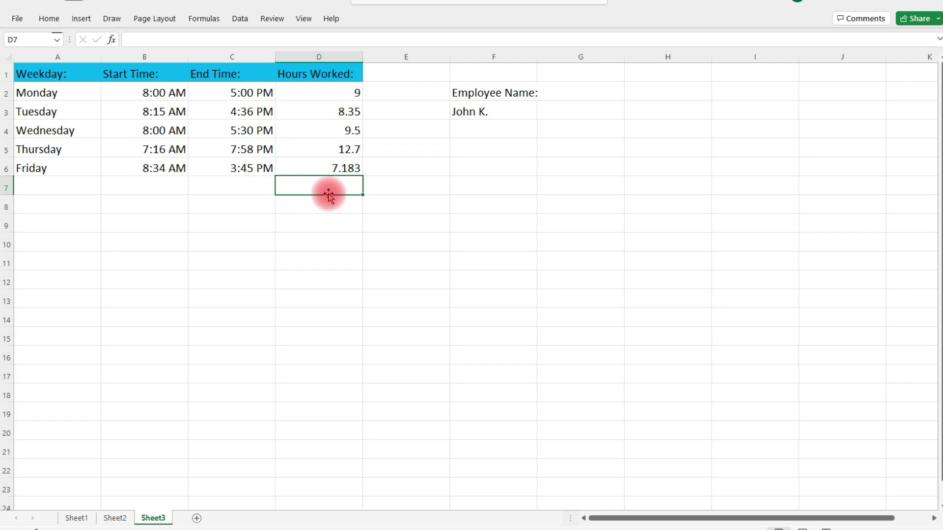
Label A8 'Total' and put =SUM(D2:D6) in D8, giving 46.73333333.
click(45, 205)
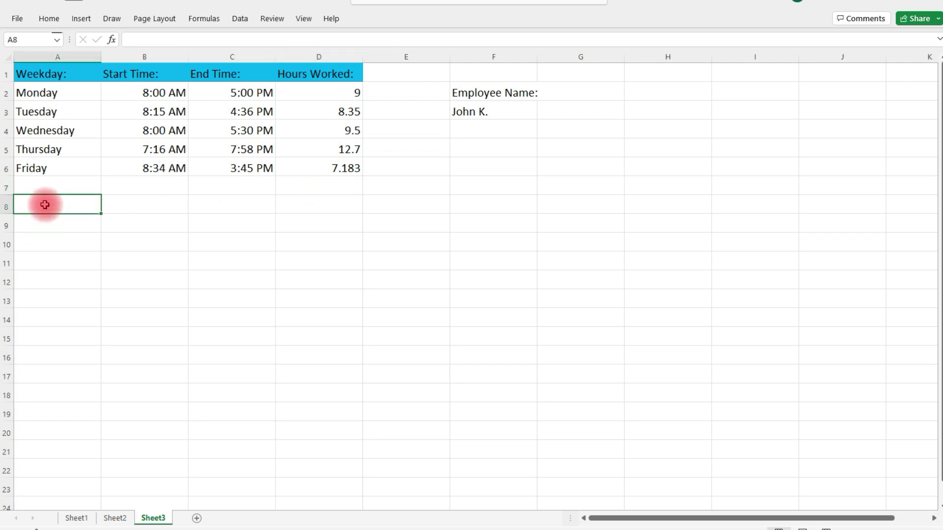
text(Total:)
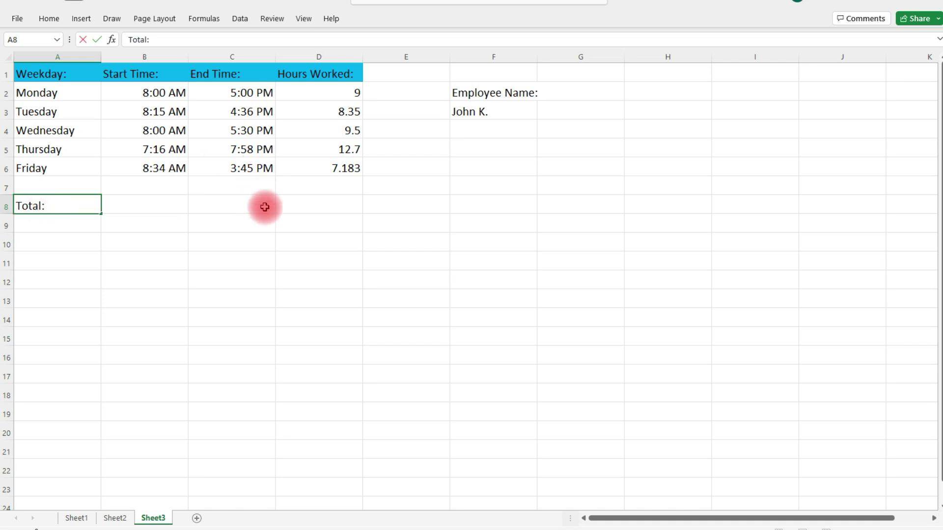
click(301, 205)
text(=sum()
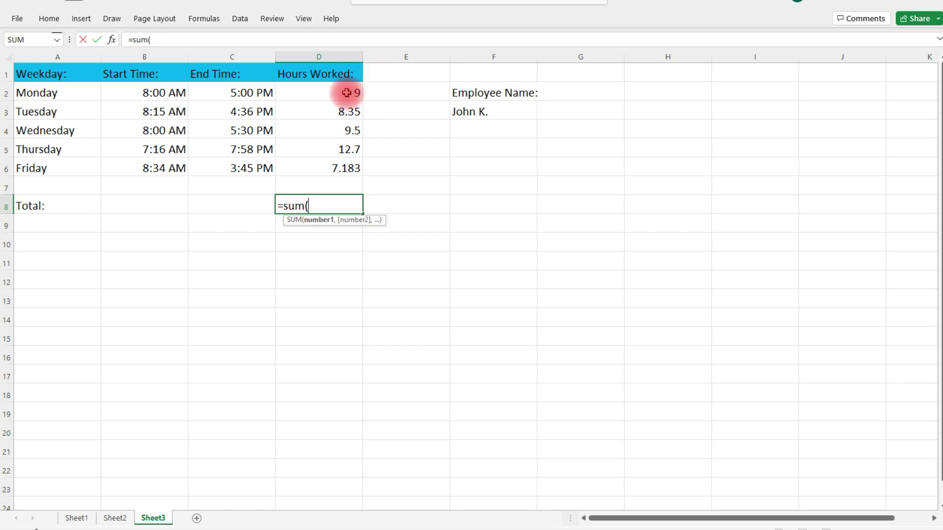
drag(347, 93, 349, 168)
key(Return)
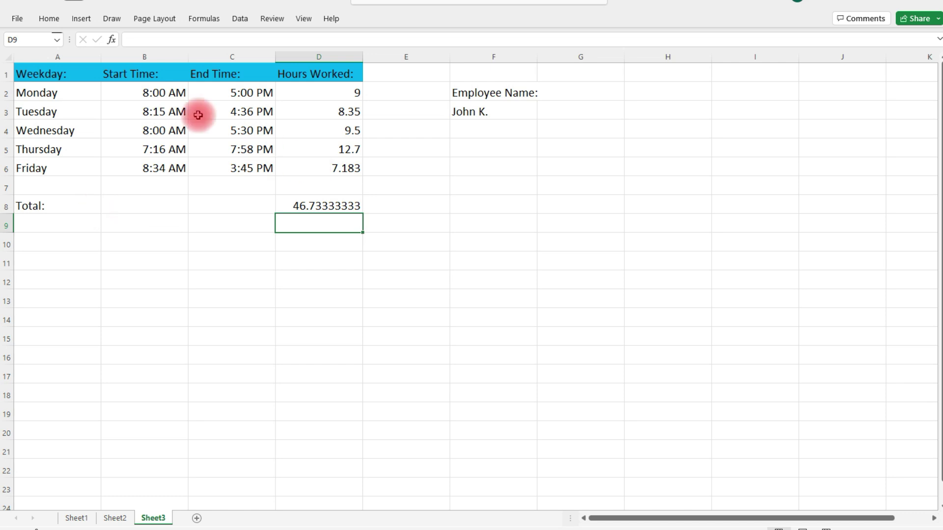
click(52, 210)
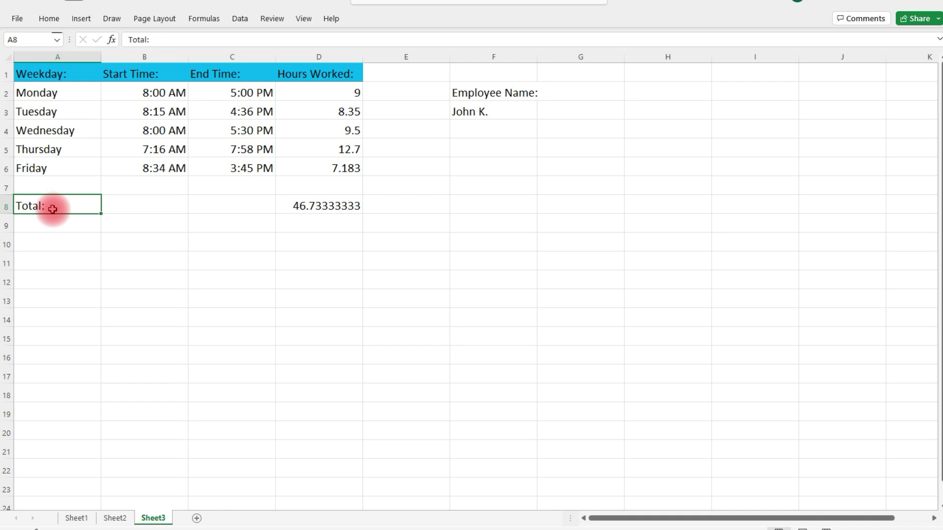
Clear the old Total label in A8 and its sum in D8.
key(Delete)
click(300, 206)
key(Delete)
Type 'Total Hours:' in F5 and enter =SUM(D:D) in F6 below it.
click(464, 149)
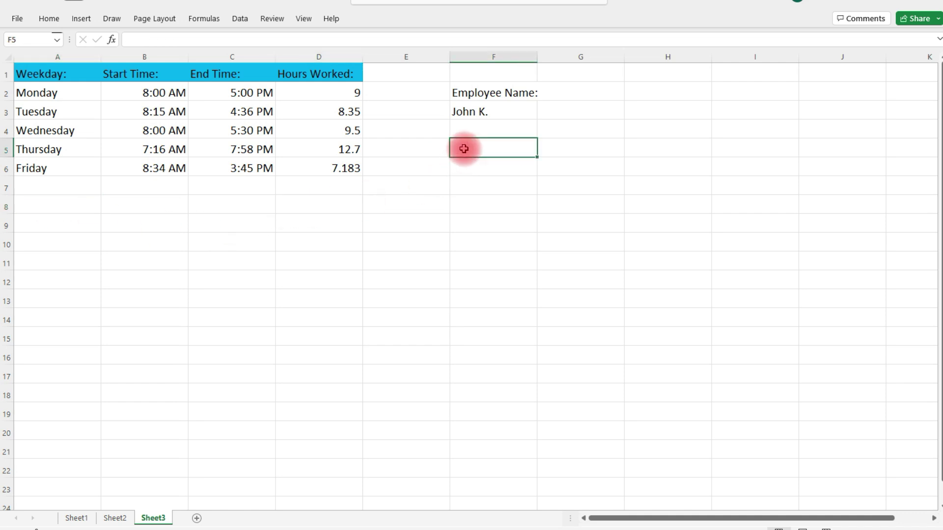
text(Total Hours:)
key(Return)
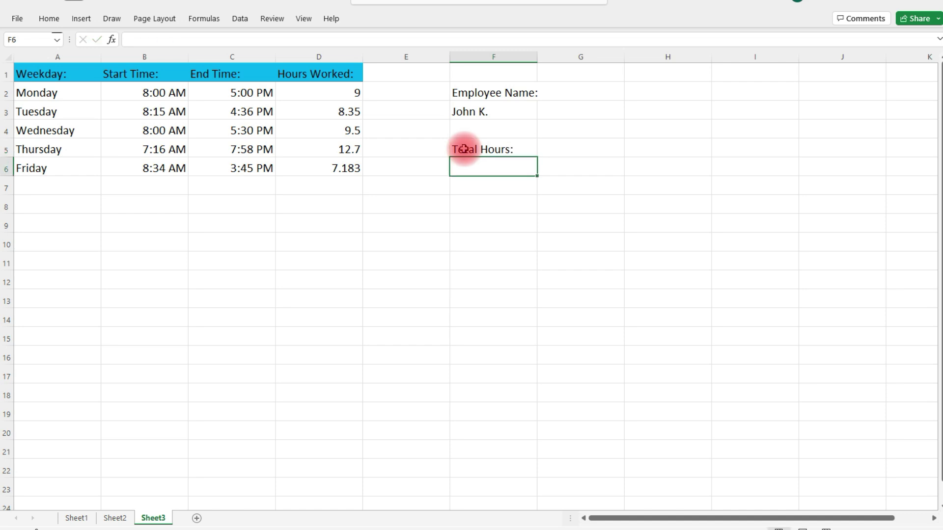
text(=)
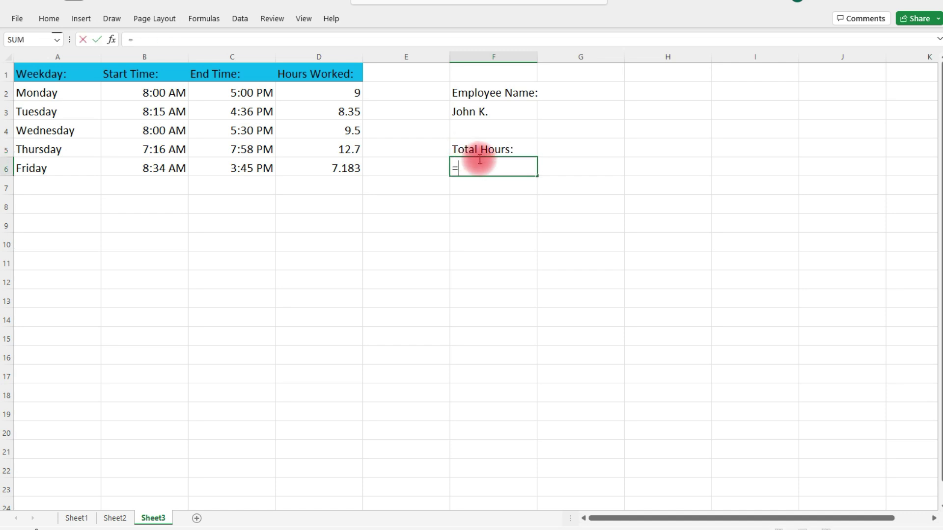
text(sum()
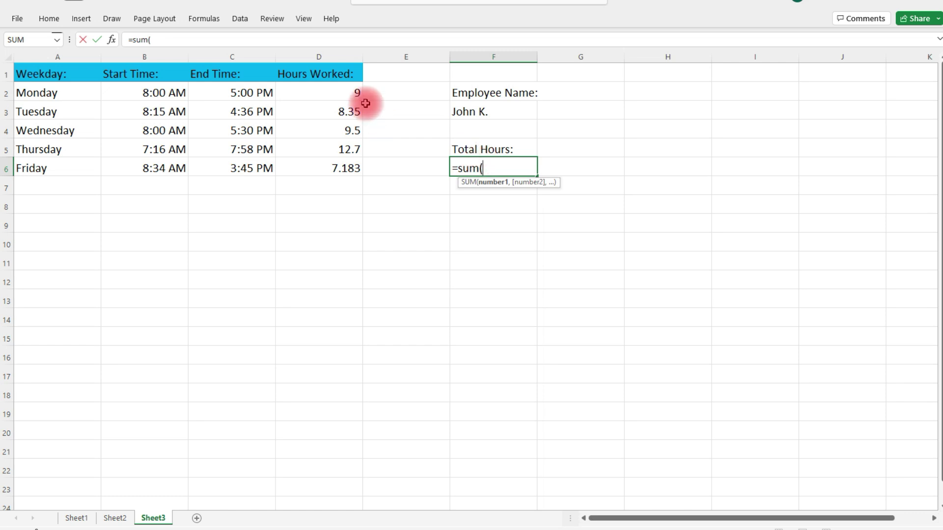
click(323, 57)
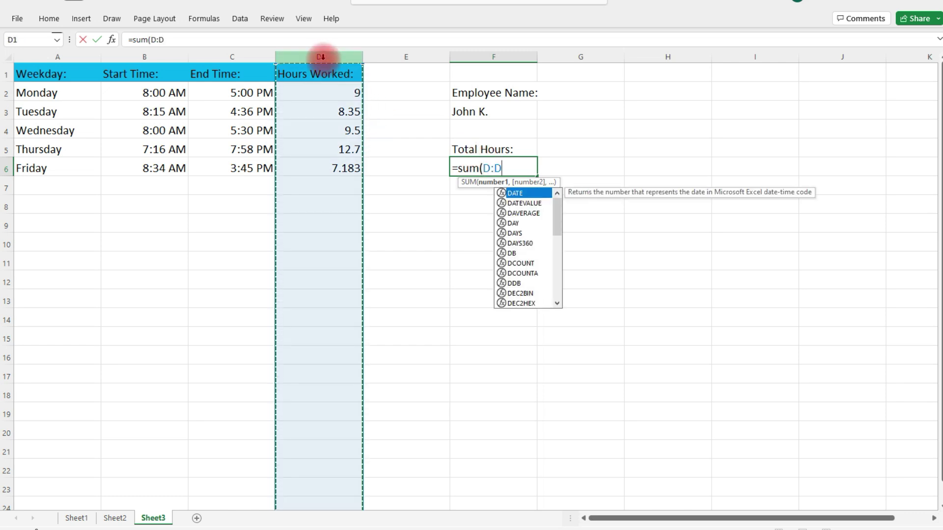
text())
key(Return)
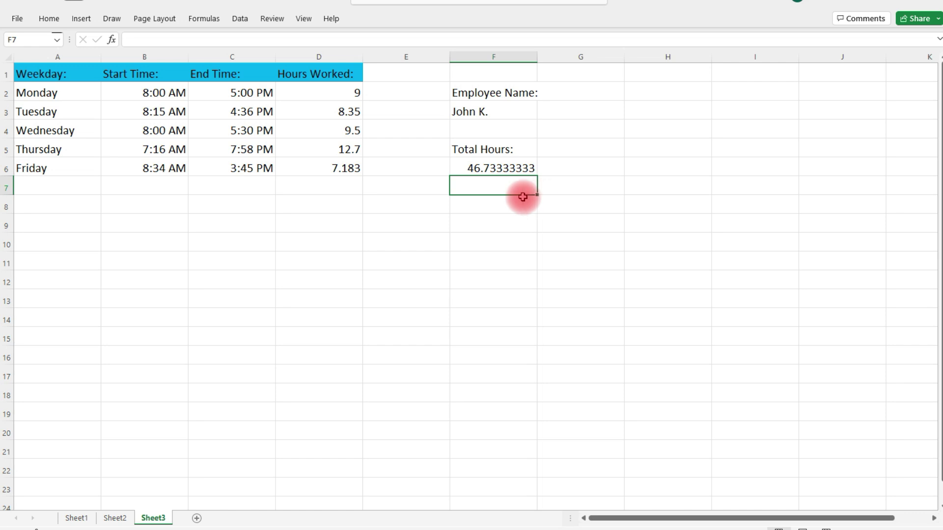
Add a Saturday row in A7 with a 9:30 AM start and 3:00 PM end, giving 5.5 hours.
click(58, 185)
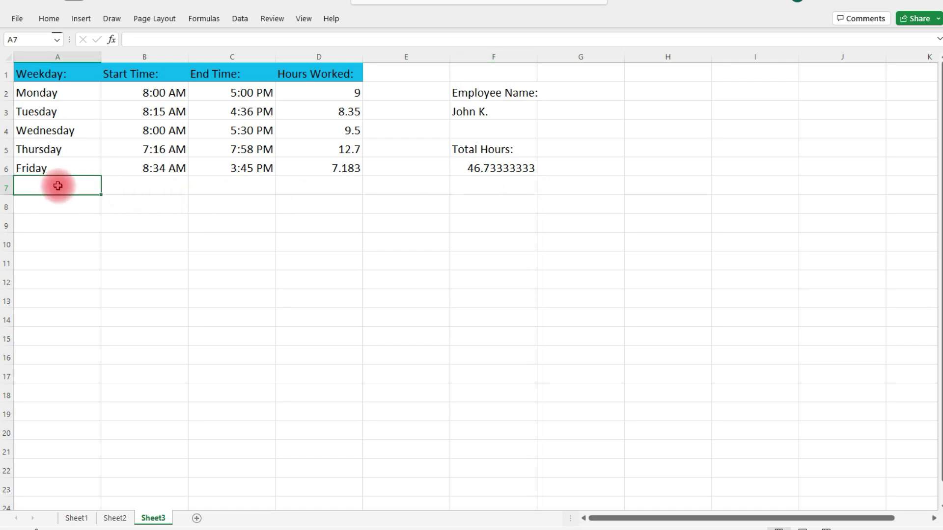
text(Saturday)
key(Tab)
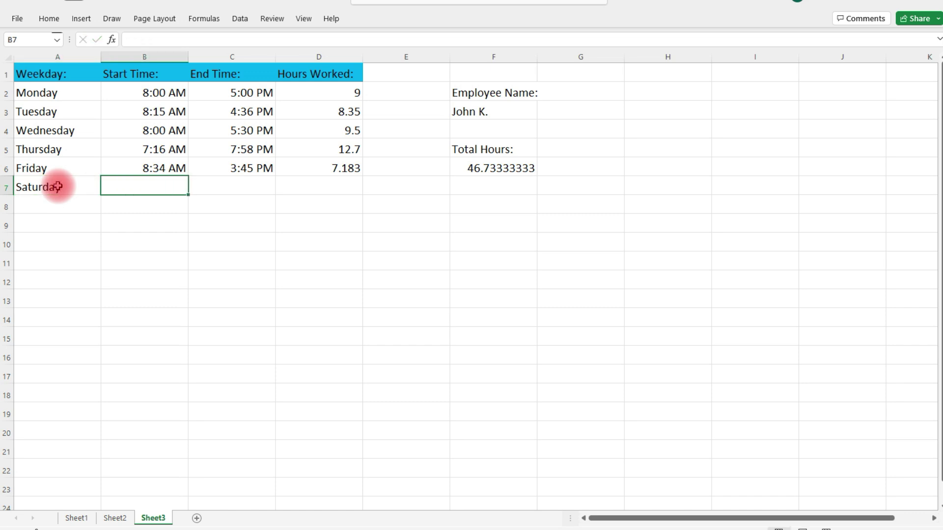
text(9:30 AM)
key(Tab)
text(4)
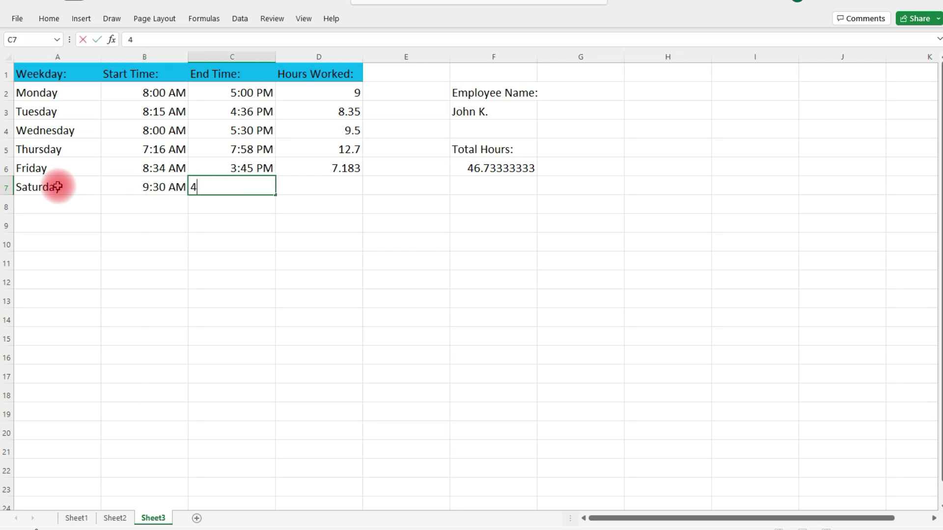
key(BackSpace)
text(3:00 PM)
key(Return)
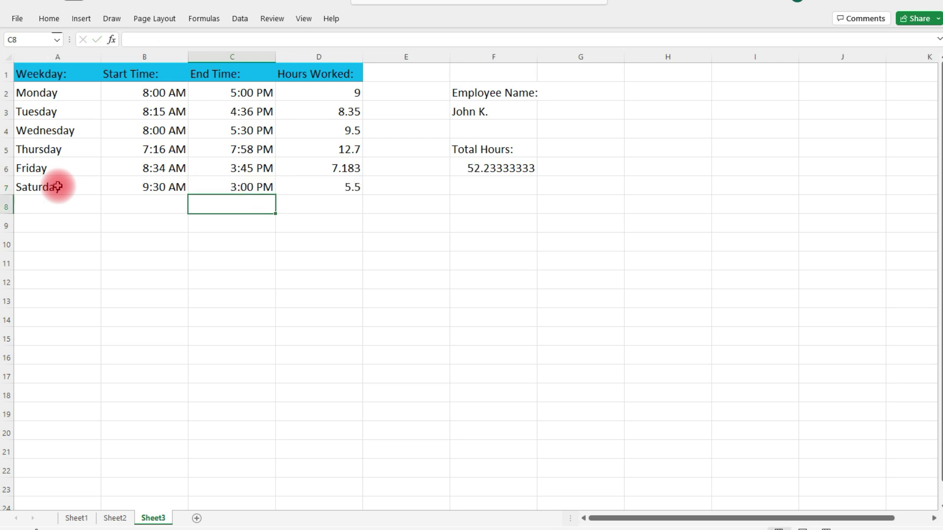
click(317, 193)
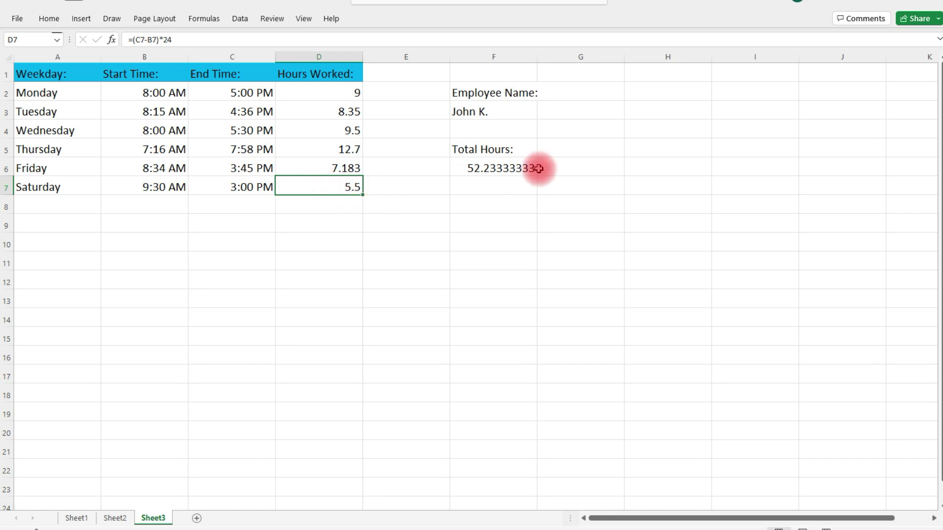
Confirm Total Hours in F6 now reads 52.23333333, then select the daily hours D2:D7.
click(499, 151)
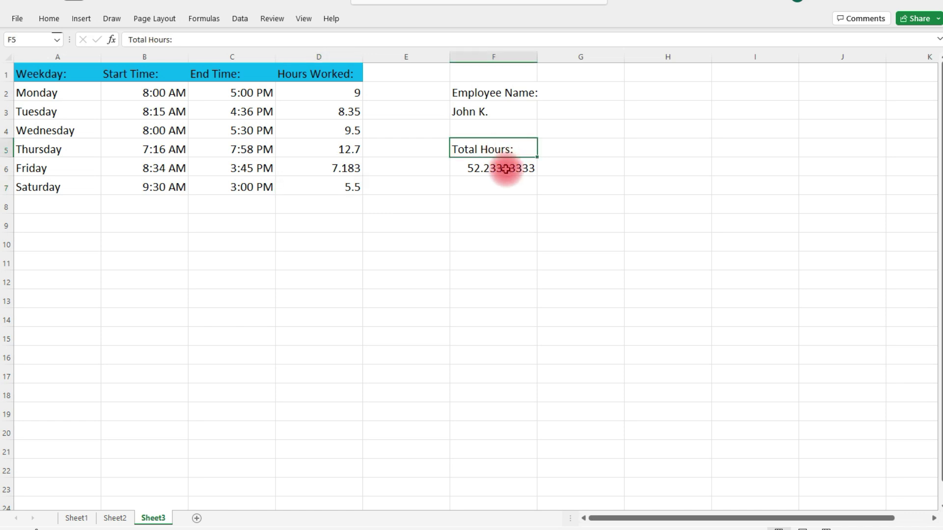
click(512, 169)
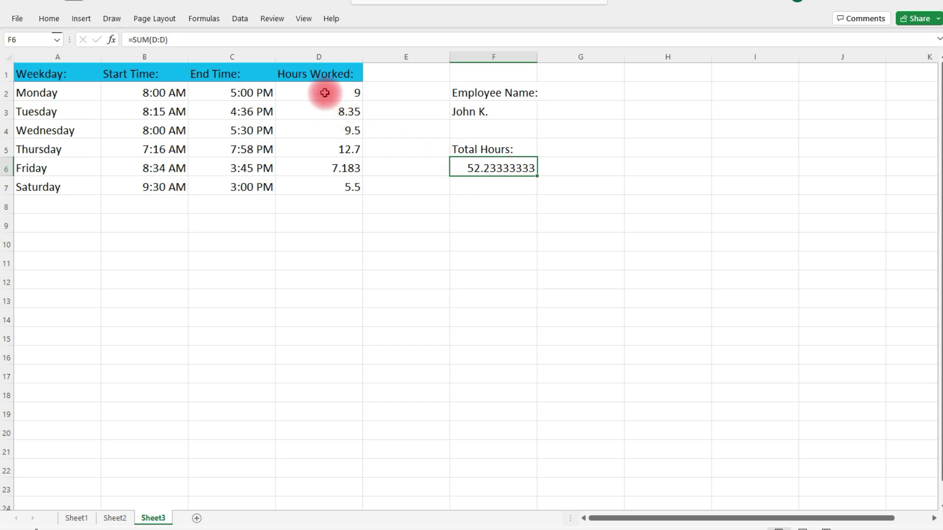
drag(326, 93, 359, 404)
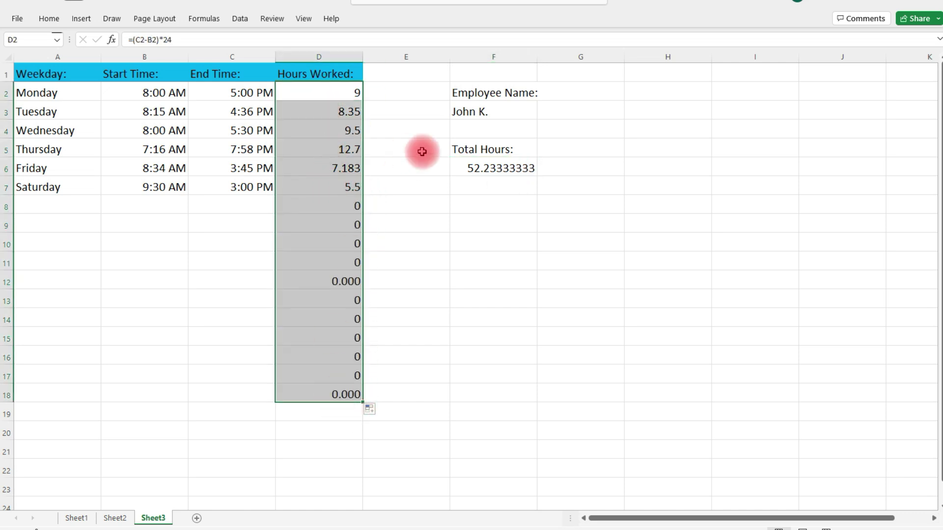
Fill the hours formula down to D18, checking D9–D11 show 0 and F6 stays 52.23333333.
click(344, 204)
click(342, 225)
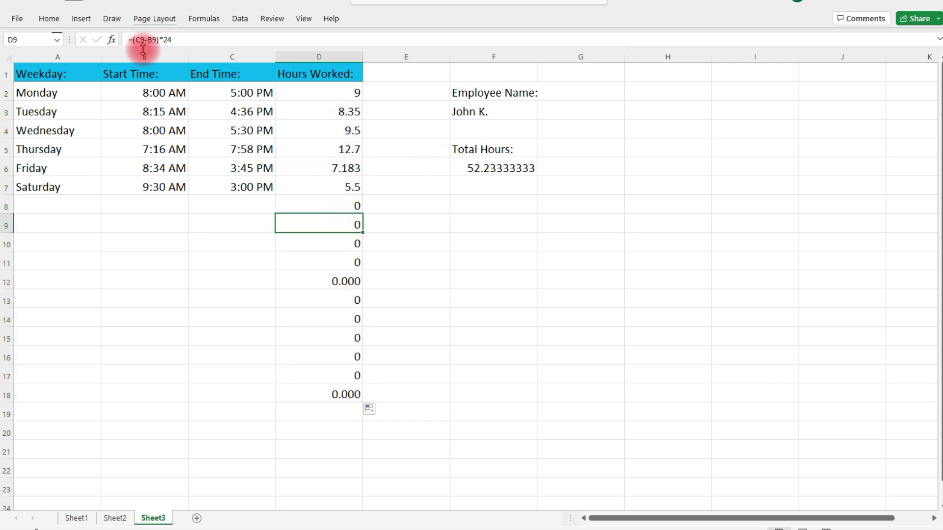
click(324, 244)
click(314, 261)
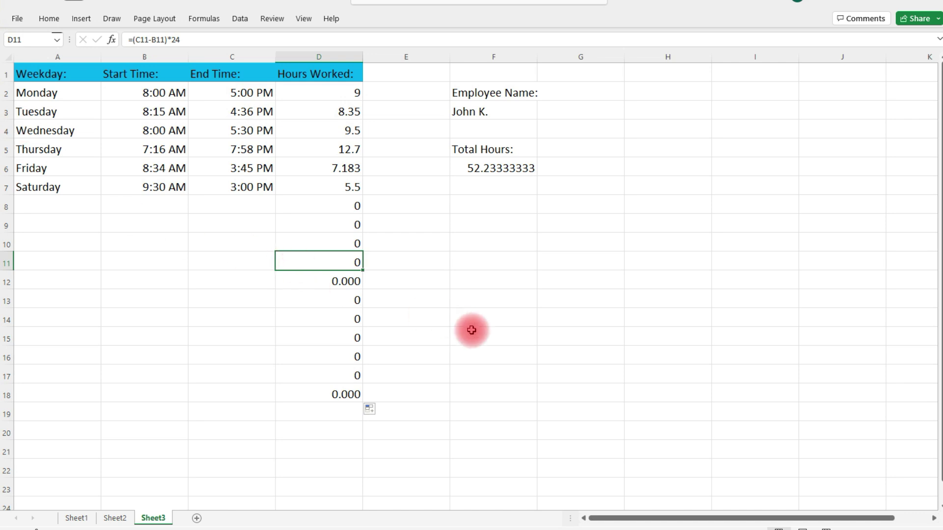
click(507, 170)
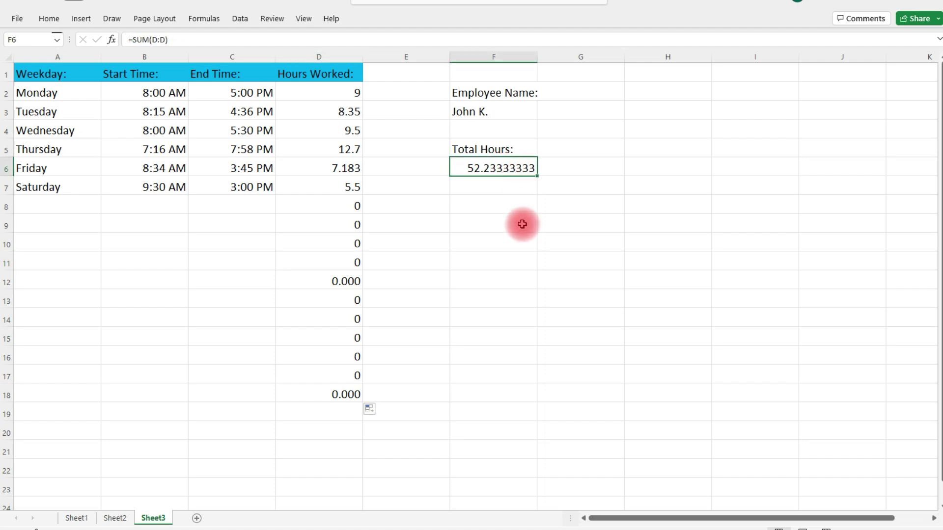